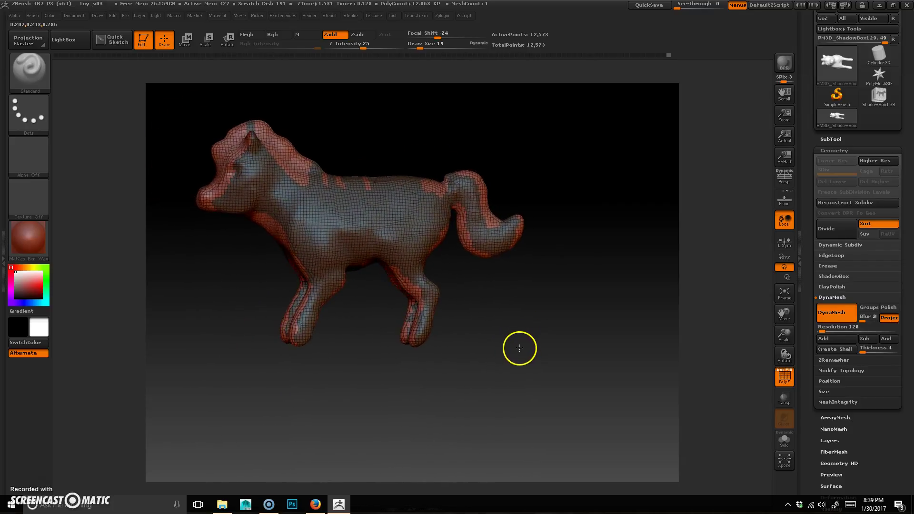
Mask the whole horse except its front legs with Transpose masking in Scale mode
{"action": "left_click_drag", "start_coordinate": [513, 337], "coordinate": [570, 348]}
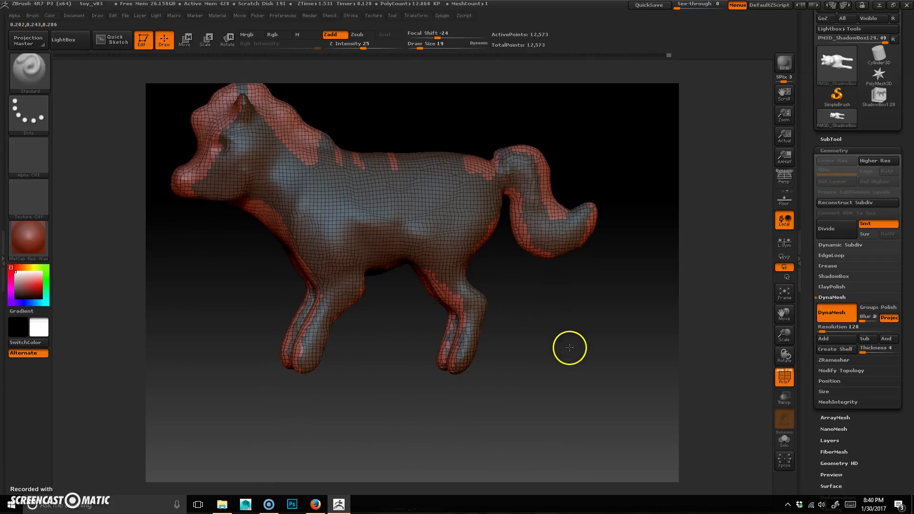
{"action": "left_click", "coordinate": [205, 41]}
{"action": "mouse_move", "coordinate": [375, 298]}
{"action": "left_mouse_down"}
{"action": "mouse_move", "coordinate": [384, 347]}
{"action": "mouse_move", "coordinate": [389, 333]}
{"action": "mouse_move", "coordinate": [412, 333]}
{"action": "mouse_move", "coordinate": [387, 333]}
{"action": "mouse_move", "coordinate": [426, 324]}
{"action": "mouse_move", "coordinate": [394, 337]}
{"action": "mouse_move", "coordinate": [394, 308]}
{"action": "mouse_move", "coordinate": [386, 310]}
{"action": "left_mouse_up"}
{"action": "left_click_drag", "start_coordinate": [336, 262], "coordinate": [333, 273]}
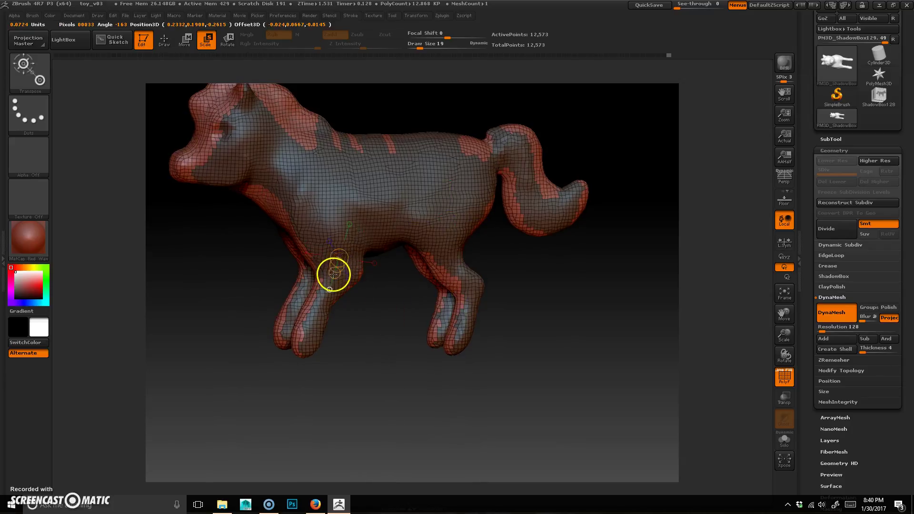
{"action": "right_click_drag", "start_coordinate": [333, 273], "coordinate": [334, 266], "text": "ctrl"}
{"action": "left_click", "coordinate": [430, 247]}
{"action": "mouse_move", "coordinate": [336, 263]}
{"action": "left_mouse_down", "text": "ctrl"}
{"action": "mouse_move", "coordinate": [321, 299]}
{"action": "mouse_move", "coordinate": [334, 279]}
{"action": "left_mouse_up", "text": "ctrl"}
Try to shrink the front legs with a short Transpose Scale line placed behind the shoulder
{"action": "mouse_move", "coordinate": [346, 244]}
{"action": "left_mouse_down"}
{"action": "mouse_move", "coordinate": [333, 299]}
{"action": "mouse_move", "coordinate": [339, 292]}
{"action": "left_mouse_up"}
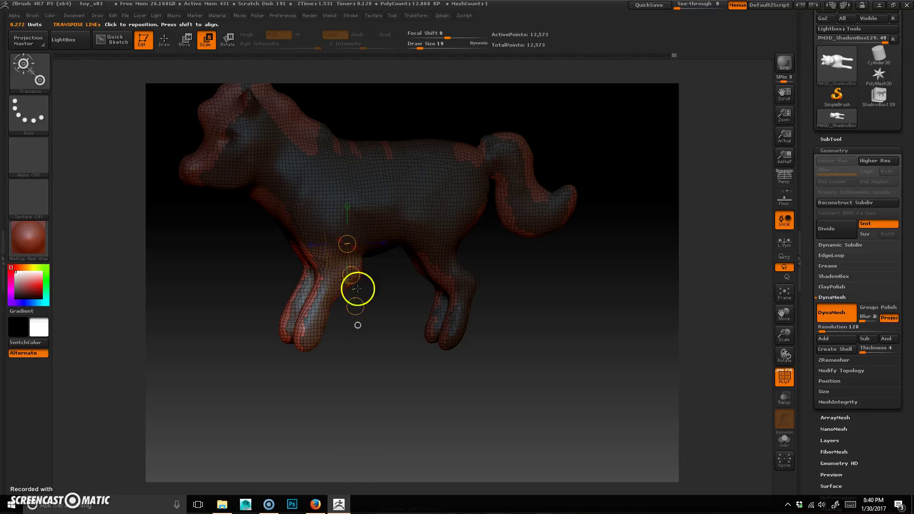
{"action": "left_click_drag", "start_coordinate": [355, 307], "coordinate": [354, 303]}
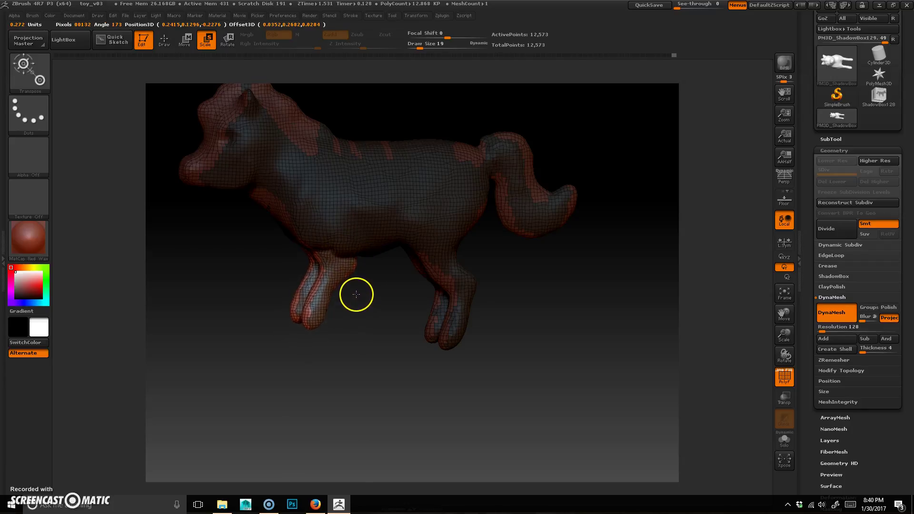
{"action": "mouse_move", "coordinate": [327, 357]}
{"action": "left_mouse_down"}
{"action": "mouse_move", "coordinate": [362, 342]}
{"action": "mouse_move", "coordinate": [316, 343]}
{"action": "mouse_move", "coordinate": [333, 341]}
{"action": "left_mouse_up"}
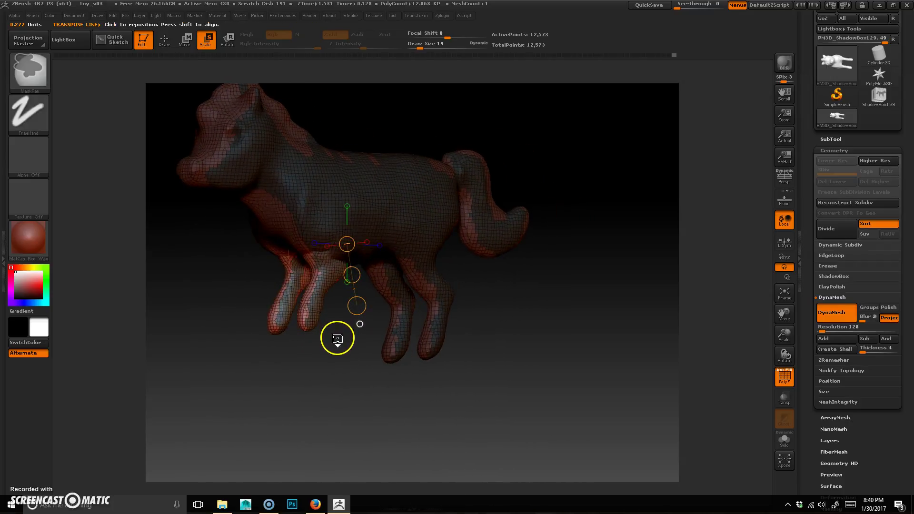
{"action": "left_click_drag", "start_coordinate": [337, 374], "coordinate": [370, 373]}
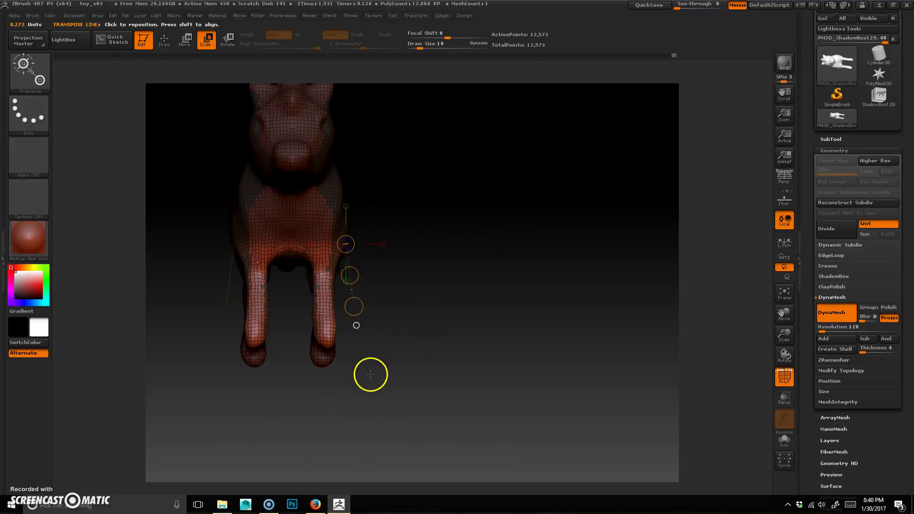
Shorten the front legs with a Transpose Scale line running from shoulder to hoof, and rotate them slightly backward
{"action": "left_click_drag", "start_coordinate": [322, 248], "coordinate": [328, 355]}
{"action": "left_click_drag", "start_coordinate": [449, 362], "coordinate": [402, 359]}
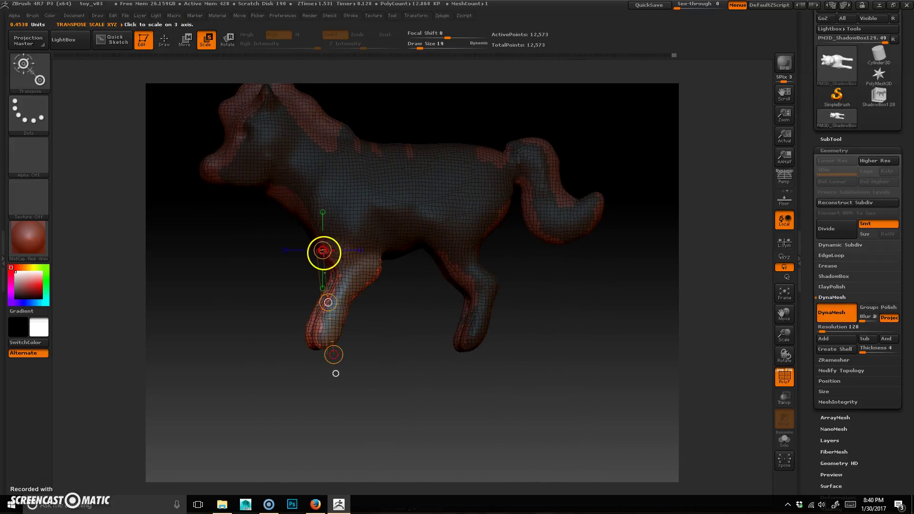
{"action": "left_click_drag", "start_coordinate": [323, 252], "coordinate": [365, 237]}
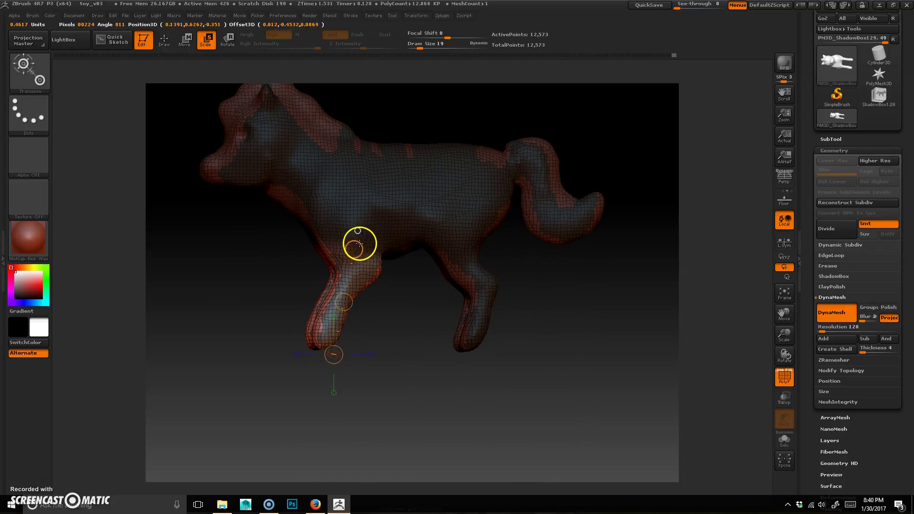
{"action": "left_click_drag", "start_coordinate": [340, 358], "coordinate": [324, 344]}
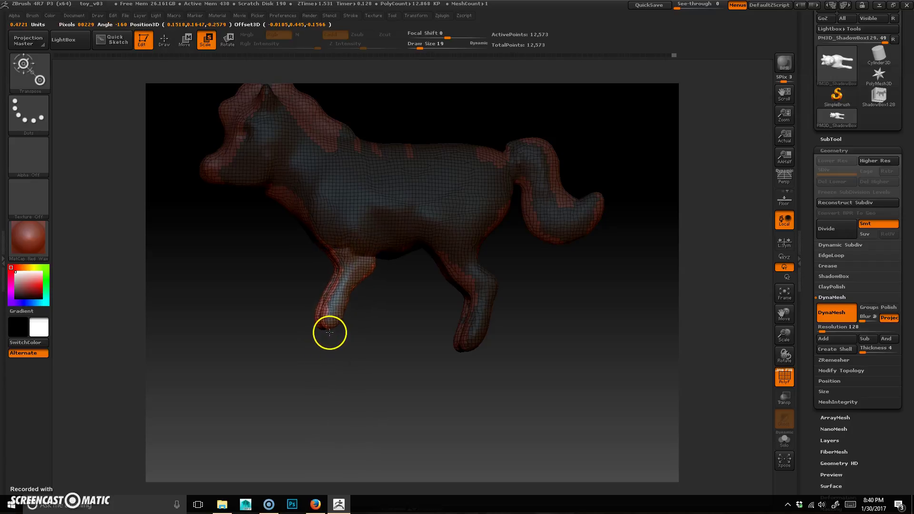
{"action": "left_click_drag", "start_coordinate": [330, 336], "coordinate": [330, 348]}
{"action": "left_click", "coordinate": [229, 40]}
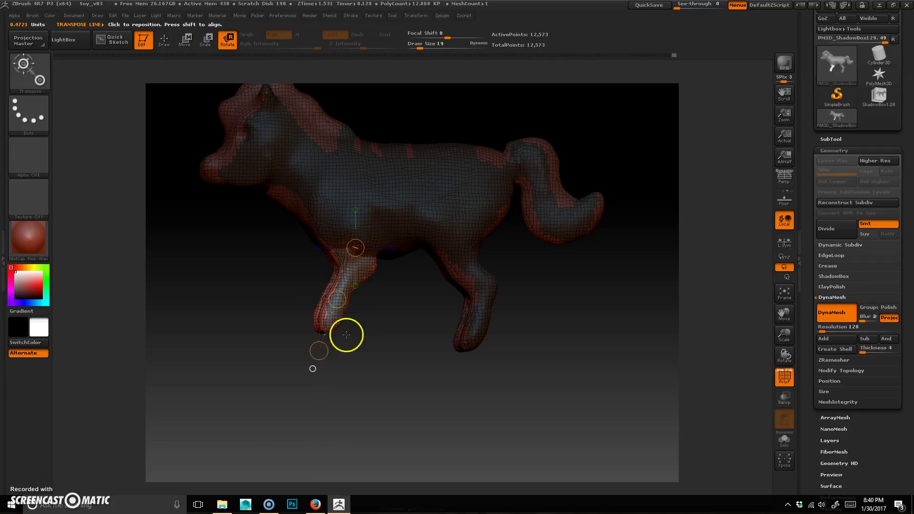
{"action": "left_click_drag", "start_coordinate": [313, 353], "coordinate": [332, 357]}
Mask the whole horse except its hind legs with Transpose masking
{"action": "left_click_drag", "start_coordinate": [387, 413], "coordinate": [422, 395]}
{"action": "left_click_drag", "start_coordinate": [458, 369], "coordinate": [464, 318]}
{"action": "left_click_drag", "start_coordinate": [385, 237], "coordinate": [408, 295]}
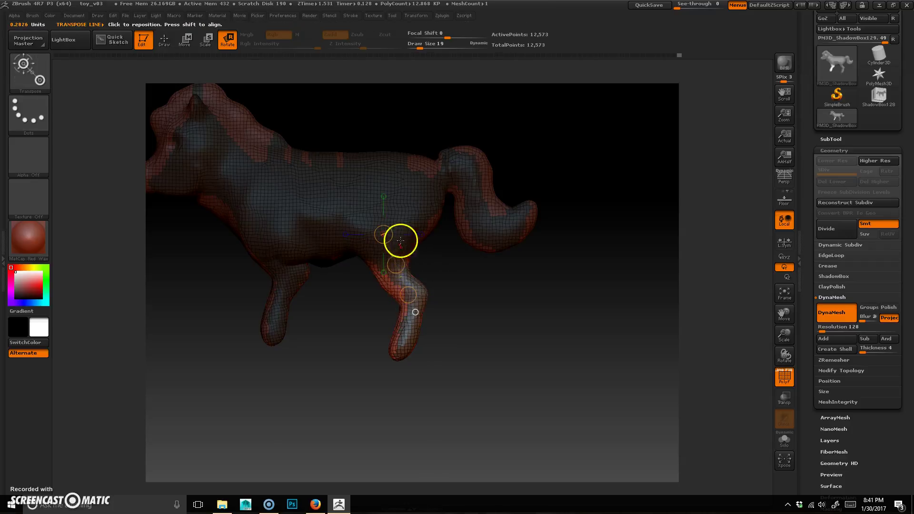
{"action": "left_click_drag", "start_coordinate": [396, 253], "coordinate": [389, 297]}
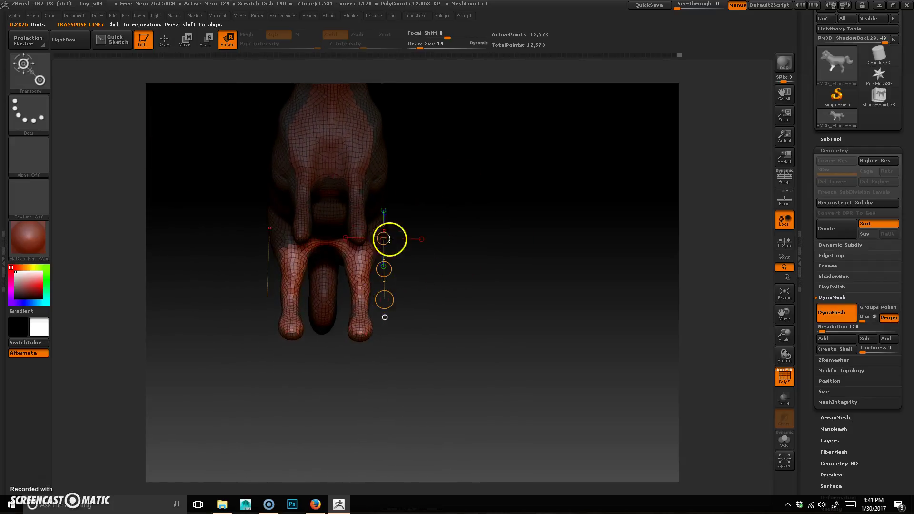
{"action": "left_click_drag", "start_coordinate": [387, 239], "coordinate": [385, 240]}
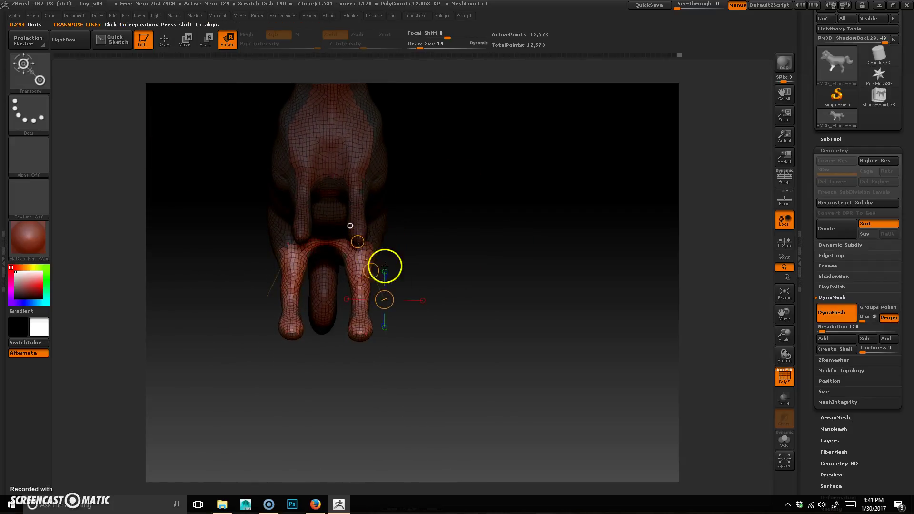
{"action": "mouse_move", "coordinate": [392, 306]}
{"action": "right_mouse_down"}
{"action": "mouse_move", "coordinate": [370, 329]}
{"action": "mouse_move", "coordinate": [389, 307]}
{"action": "right_mouse_up"}
{"action": "left_click_drag", "start_coordinate": [388, 306], "coordinate": [358, 315]}
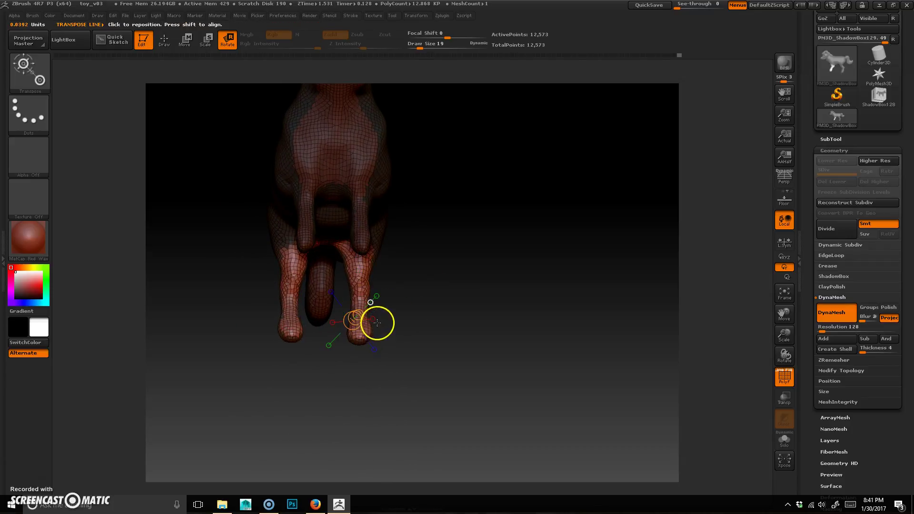
{"action": "left_click", "coordinate": [395, 298], "text": "ctrl"}
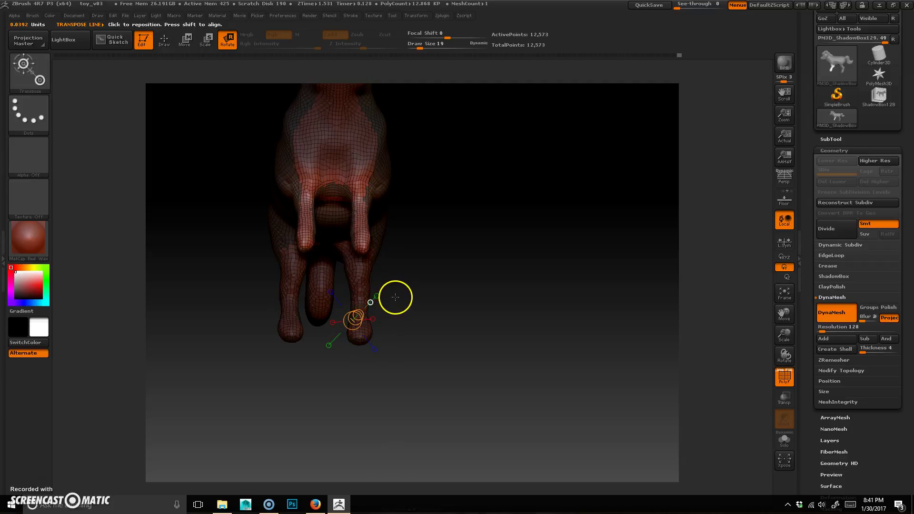
{"action": "left_click", "coordinate": [398, 295], "text": "ctrl"}
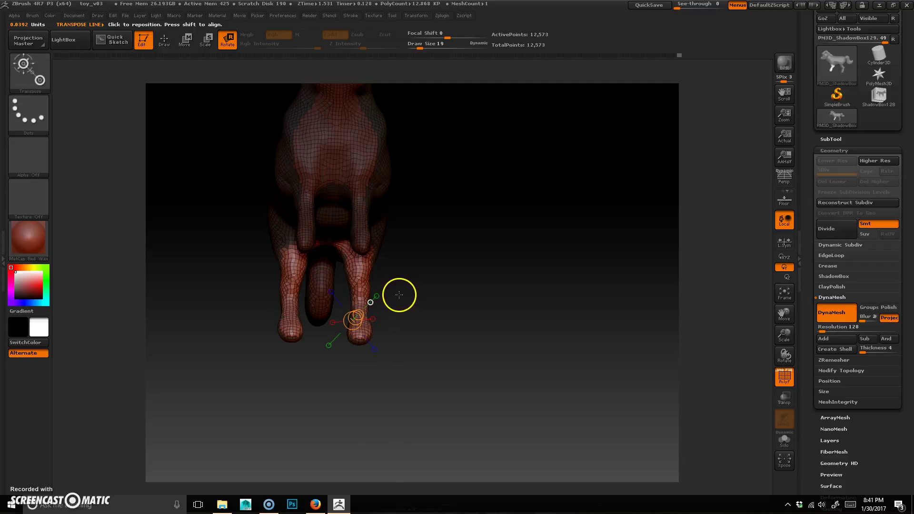
Shorten the hind legs to match the front ones, scaling along a Transpose line from hip to hoof
{"action": "mouse_move", "coordinate": [402, 252]}
{"action": "left_mouse_down"}
{"action": "mouse_move", "coordinate": [427, 272]}
{"action": "mouse_move", "coordinate": [363, 259]}
{"action": "mouse_move", "coordinate": [347, 241]}
{"action": "mouse_move", "coordinate": [362, 340]}
{"action": "left_mouse_up"}
{"action": "left_click_drag", "start_coordinate": [447, 337], "coordinate": [409, 365]}
{"action": "left_click_drag", "start_coordinate": [352, 244], "coordinate": [377, 235]}
{"action": "left_click_drag", "start_coordinate": [388, 342], "coordinate": [481, 307]}
{"action": "left_click_drag", "start_coordinate": [456, 259], "coordinate": [448, 259]}
{"action": "left_click_drag", "start_coordinate": [463, 345], "coordinate": [459, 342]}
{"action": "left_click_drag", "start_coordinate": [510, 359], "coordinate": [454, 343]}
{"action": "left_click", "coordinate": [210, 39]}
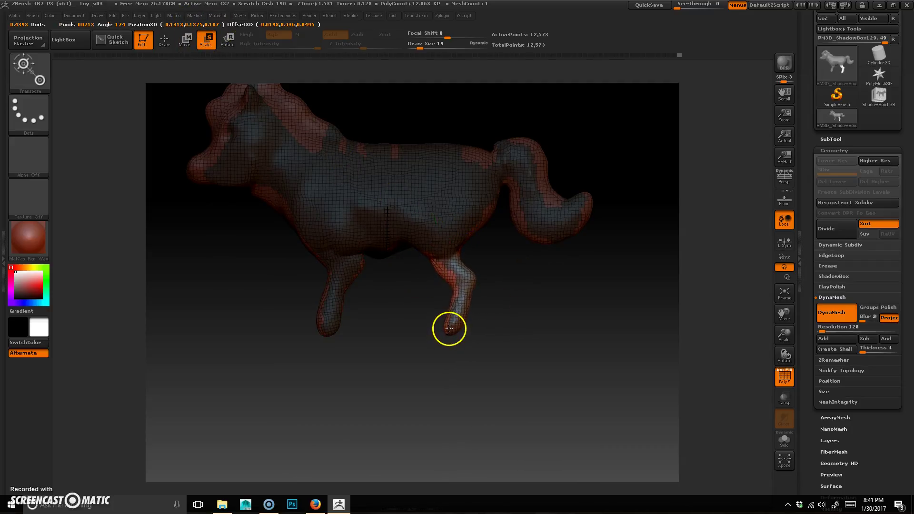
{"action": "left_click_drag", "start_coordinate": [443, 346], "coordinate": [505, 336]}
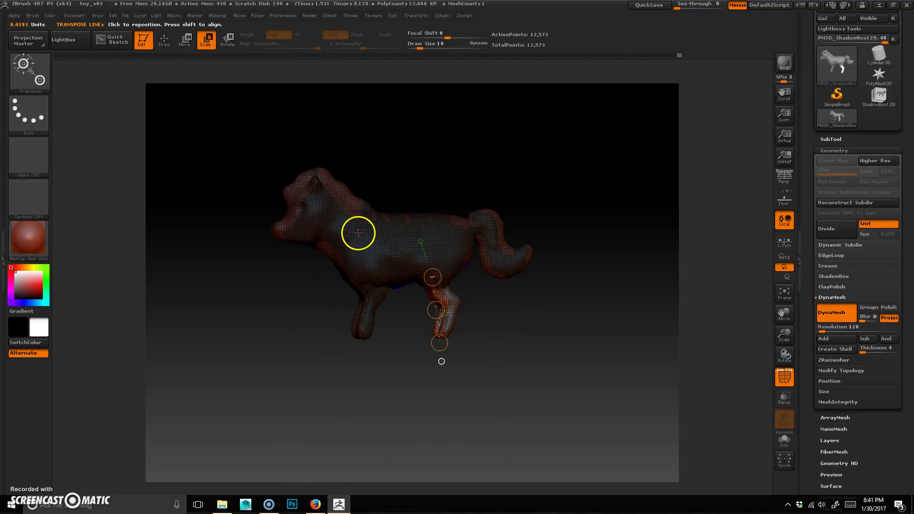
Mask the horse's body but not its head, and place a Transpose Scale line from the neck to the forehead
{"action": "left_click_drag", "start_coordinate": [358, 233], "coordinate": [344, 222]}
{"action": "left_click_drag", "start_coordinate": [443, 239], "coordinate": [529, 177]}
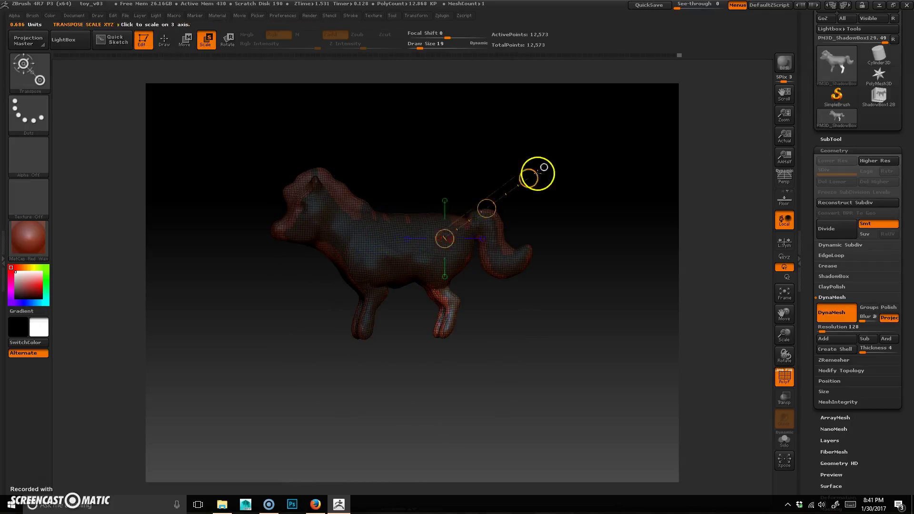
{"action": "left_click_drag", "start_coordinate": [357, 232], "coordinate": [325, 215]}
{"action": "left_click_drag", "start_coordinate": [587, 195], "coordinate": [539, 144], "text": "ctrl"}
{"action": "mouse_move", "coordinate": [460, 244]}
{"action": "left_mouse_down"}
{"action": "mouse_move", "coordinate": [564, 195]}
{"action": "mouse_move", "coordinate": [531, 204]}
{"action": "left_mouse_up"}
{"action": "mouse_move", "coordinate": [354, 232]}
{"action": "left_mouse_down"}
{"action": "mouse_move", "coordinate": [327, 198]}
{"action": "mouse_move", "coordinate": [302, 197]}
{"action": "left_mouse_up"}
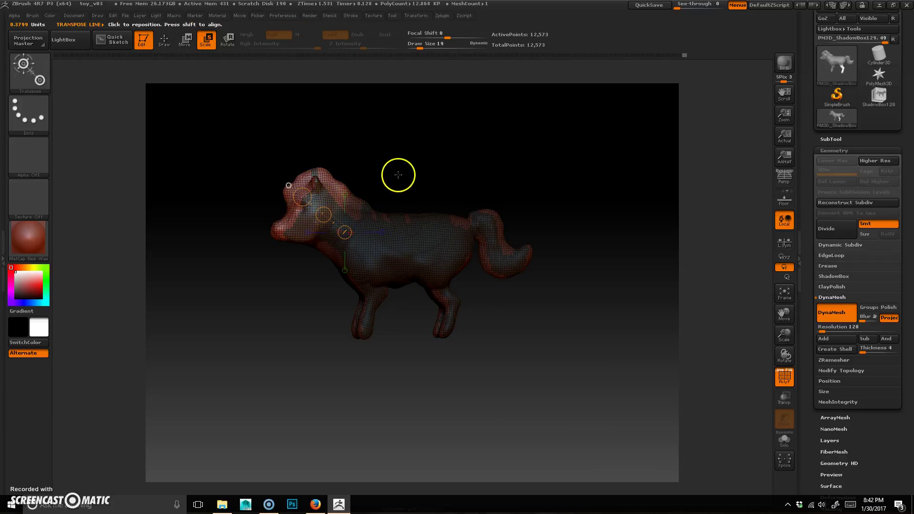
{"action": "left_click_drag", "start_coordinate": [322, 214], "coordinate": [331, 216]}
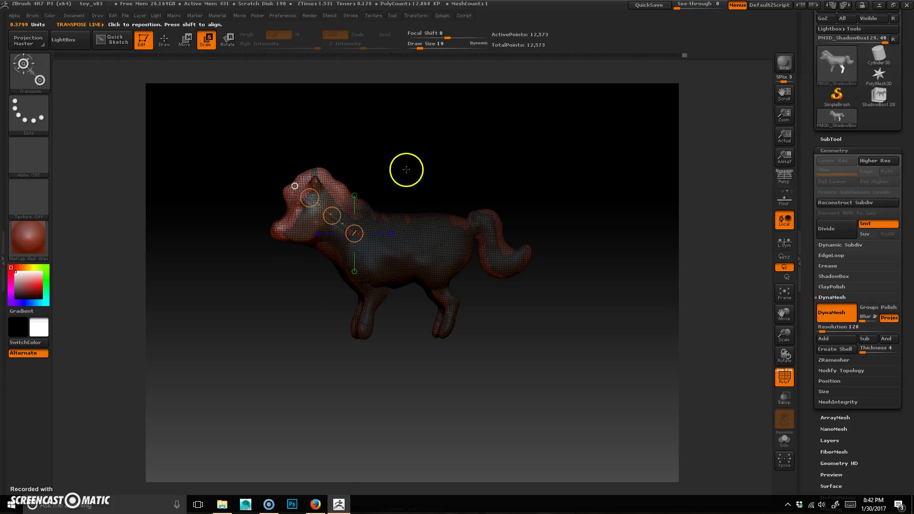
Mask only the head from the neck forward, and clear the masking from the whole horse
{"action": "left_click_drag", "start_coordinate": [400, 173], "coordinate": [411, 178], "text": "ctrl"}
{"action": "left_click_drag", "start_coordinate": [481, 233], "coordinate": [558, 196]}
{"action": "mouse_move", "coordinate": [327, 217]}
{"action": "left_mouse_down", "text": "ctrl"}
{"action": "mouse_move", "coordinate": [359, 234]}
{"action": "mouse_move", "coordinate": [341, 238]}
{"action": "mouse_move", "coordinate": [527, 305]}
{"action": "mouse_move", "coordinate": [377, 259]}
{"action": "mouse_move", "coordinate": [333, 216]}
{"action": "mouse_move", "coordinate": [319, 216]}
{"action": "left_mouse_up", "text": "ctrl"}
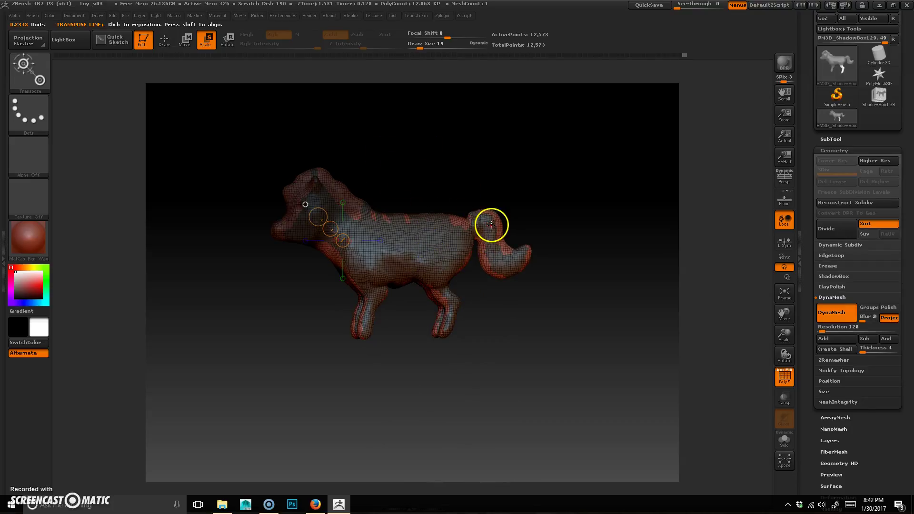
{"action": "left_click_drag", "start_coordinate": [483, 333], "coordinate": [507, 282]}
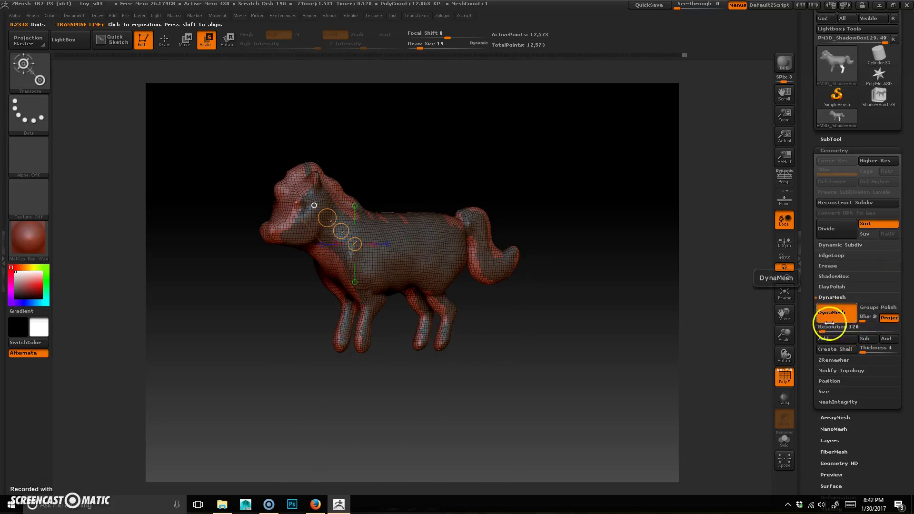
Set the DynaMesh resolution to 400 and remesh the horse in Draw mode
{"action": "left_click_drag", "start_coordinate": [826, 331], "coordinate": [828, 332]}
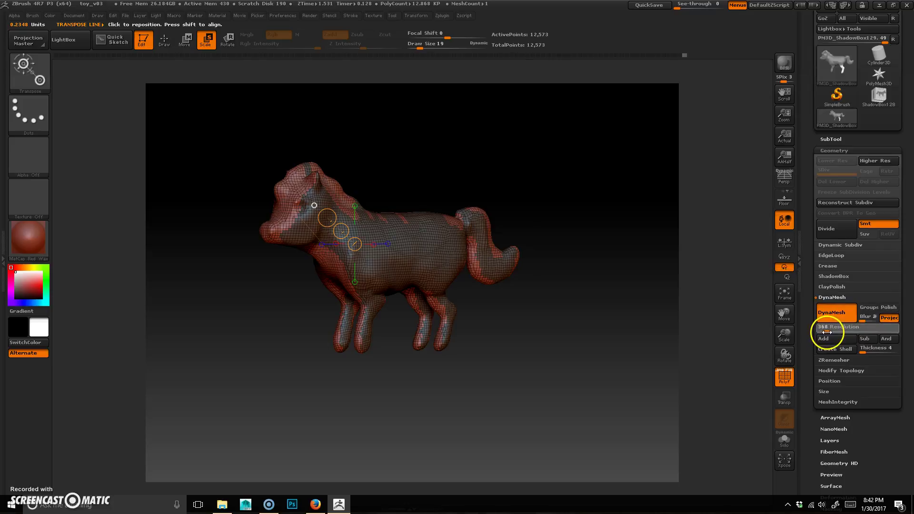
{"action": "left_click_drag", "start_coordinate": [827, 332], "coordinate": [828, 332]}
{"action": "left_click", "coordinate": [826, 331]}
{"action": "left_click", "coordinate": [829, 331]}
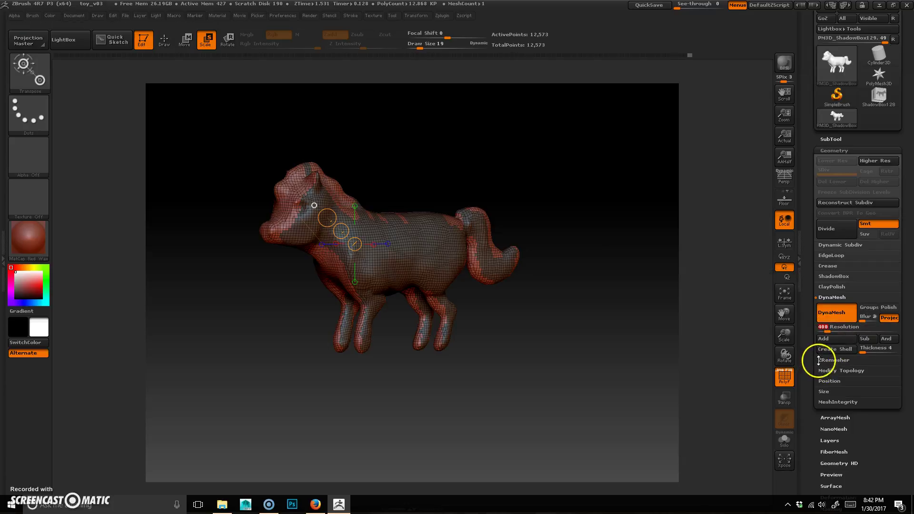
{"action": "left_click", "coordinate": [164, 40]}
{"action": "key", "text": "ctrl"}
{"action": "left_click_drag", "start_coordinate": [565, 165], "coordinate": [631, 287], "text": "ctrl"}
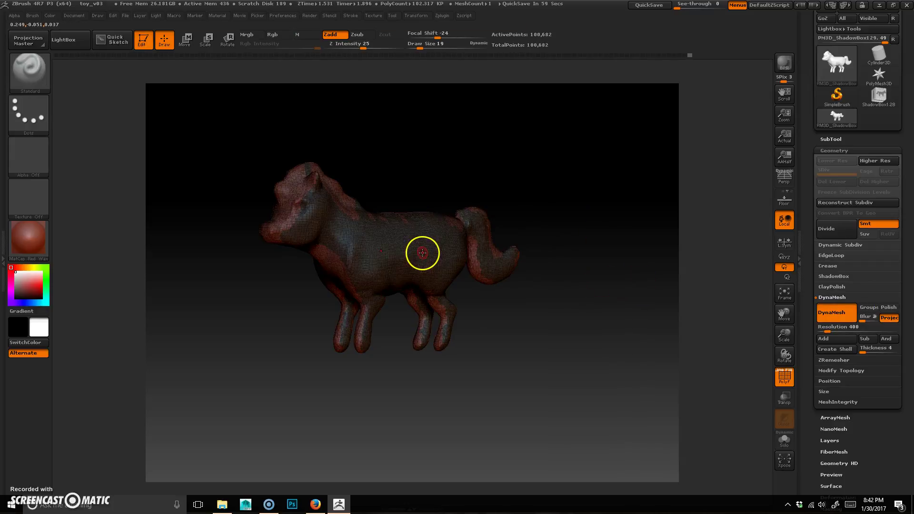
Examine the polygon density of the remeshed horse from several angles
{"action": "left_click_drag", "start_coordinate": [387, 169], "coordinate": [496, 206], "text": "alt"}
{"action": "left_click_drag", "start_coordinate": [252, 400], "coordinate": [261, 351], "text": "alt"}
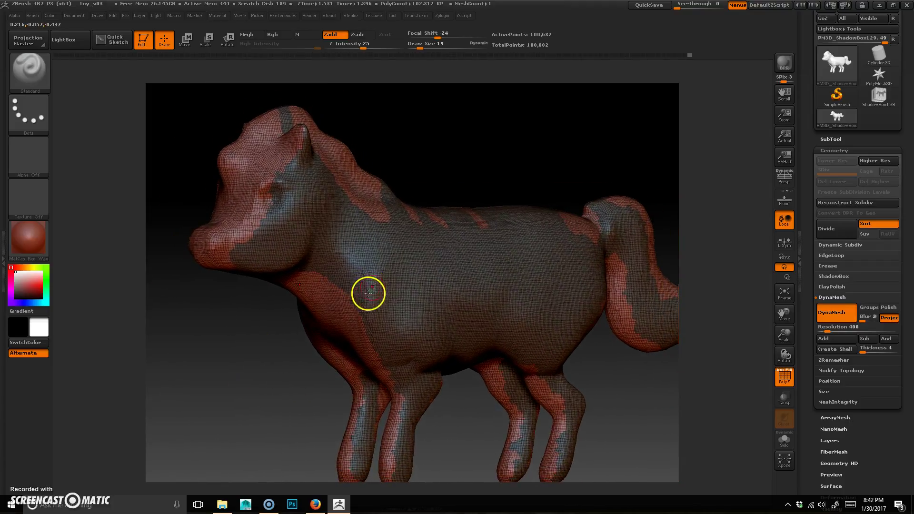
{"action": "key", "text": "space"}
{"action": "key", "text": "shift"}
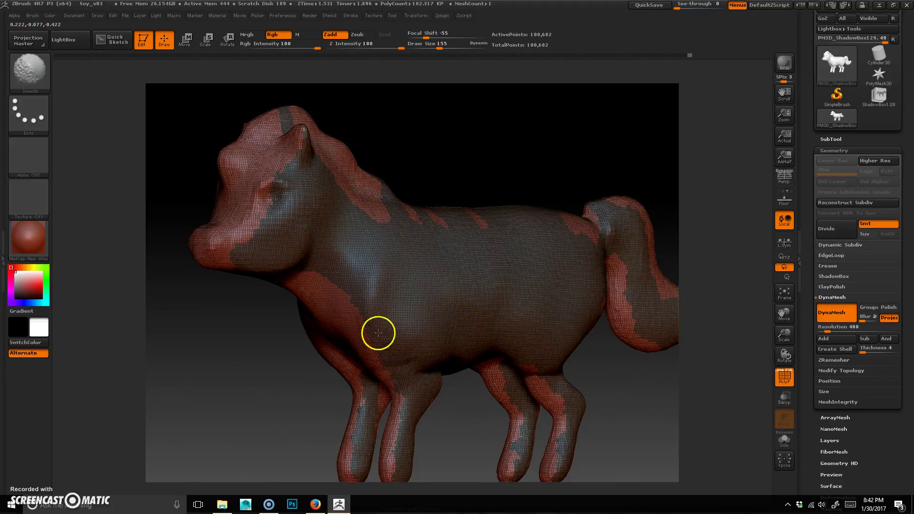
{"action": "mouse_move", "coordinate": [281, 390]}
{"action": "left_mouse_down"}
{"action": "mouse_move", "coordinate": [291, 361]}
{"action": "mouse_move", "coordinate": [427, 273]}
{"action": "left_mouse_up"}
{"action": "key", "text": "shift"}
{"action": "left_click_drag", "start_coordinate": [595, 306], "coordinate": [578, 233], "text": "alt"}
{"action": "mouse_move", "coordinate": [566, 192]}
{"action": "left_mouse_down"}
{"action": "mouse_move", "coordinate": [526, 271]}
{"action": "mouse_move", "coordinate": [481, 410]}
{"action": "mouse_move", "coordinate": [494, 383]}
{"action": "left_mouse_up"}
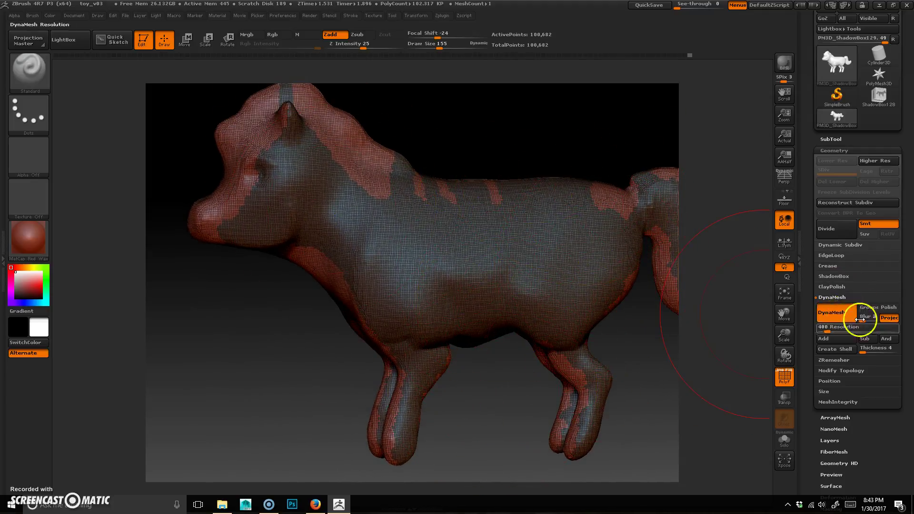
{"action": "left_click_drag", "start_coordinate": [251, 323], "coordinate": [200, 370]}
Set the Standard brush's draw size to 24 and focal shift to 11 for work on the head
{"action": "left_click_drag", "start_coordinate": [471, 133], "coordinate": [522, 175], "text": "alt"}
{"action": "left_click_drag", "start_coordinate": [452, 152], "coordinate": [571, 185], "text": "alt"}
{"action": "mouse_move", "coordinate": [257, 281]}
{"action": "left_mouse_down", "text": "alt"}
{"action": "mouse_move", "coordinate": [292, 300]}
{"action": "mouse_move", "coordinate": [292, 387]}
{"action": "mouse_move", "coordinate": [274, 419]}
{"action": "mouse_move", "coordinate": [360, 238]}
{"action": "mouse_move", "coordinate": [347, 238]}
{"action": "left_mouse_up", "text": "alt"}
{"action": "key", "text": "space"}
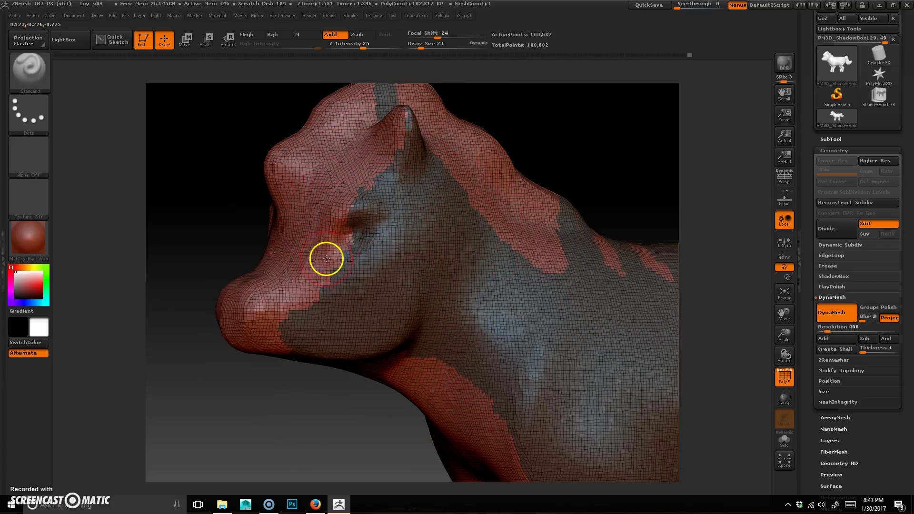
{"action": "key", "text": "space"}
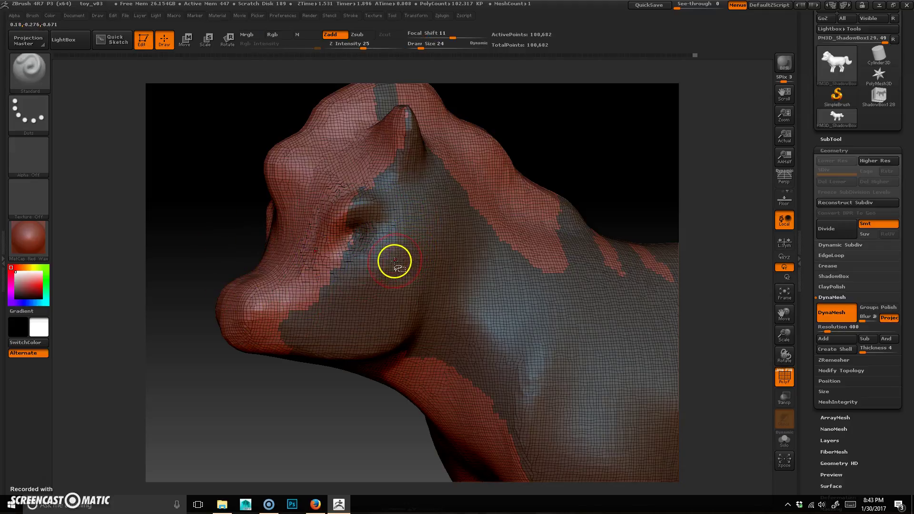
Hide the polygon wireframe and change the horse's material from red wax to the gray basic material
{"action": "key", "text": "shift+f"}
{"action": "mouse_move", "coordinate": [282, 403]}
{"action": "left_mouse_down"}
{"action": "mouse_move", "coordinate": [298, 396]}
{"action": "mouse_move", "coordinate": [333, 271]}
{"action": "left_mouse_up"}
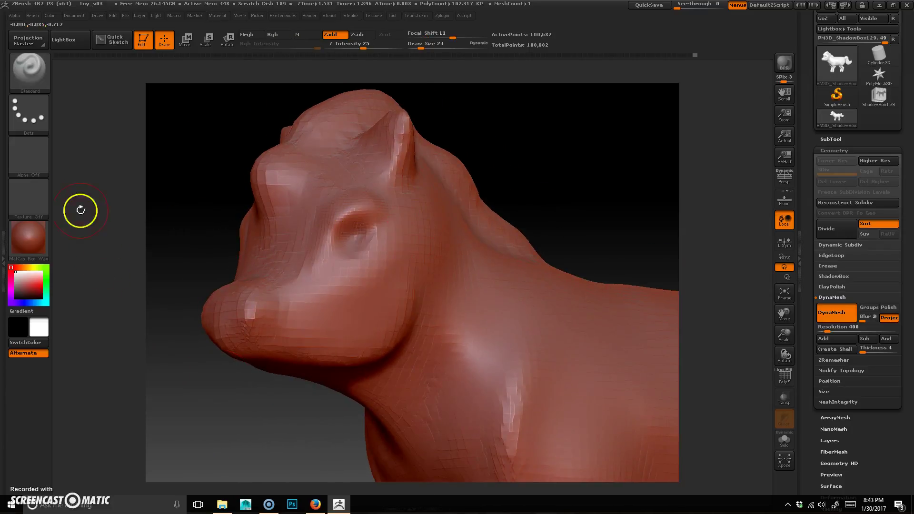
{"action": "left_click", "coordinate": [25, 237]}
{"action": "left_click", "coordinate": [293, 333]}
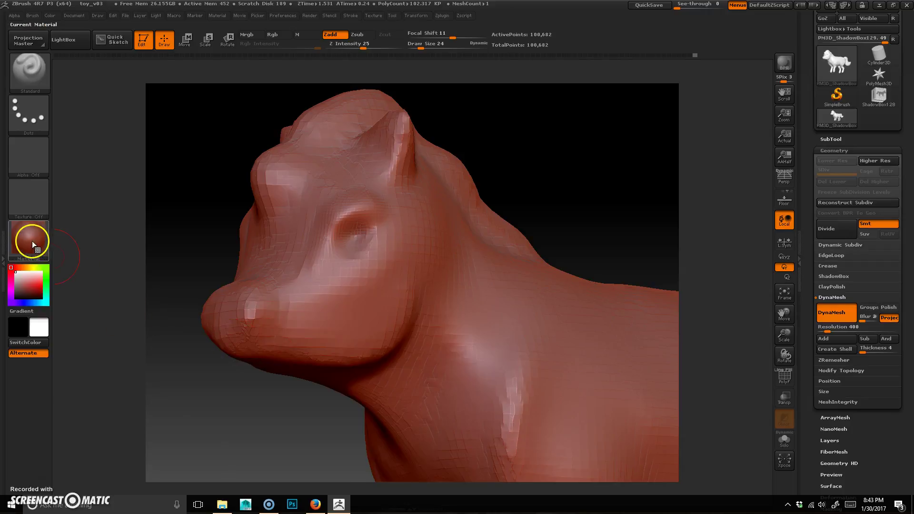
{"action": "left_click", "coordinate": [33, 241]}
{"action": "left_click", "coordinate": [172, 388]}
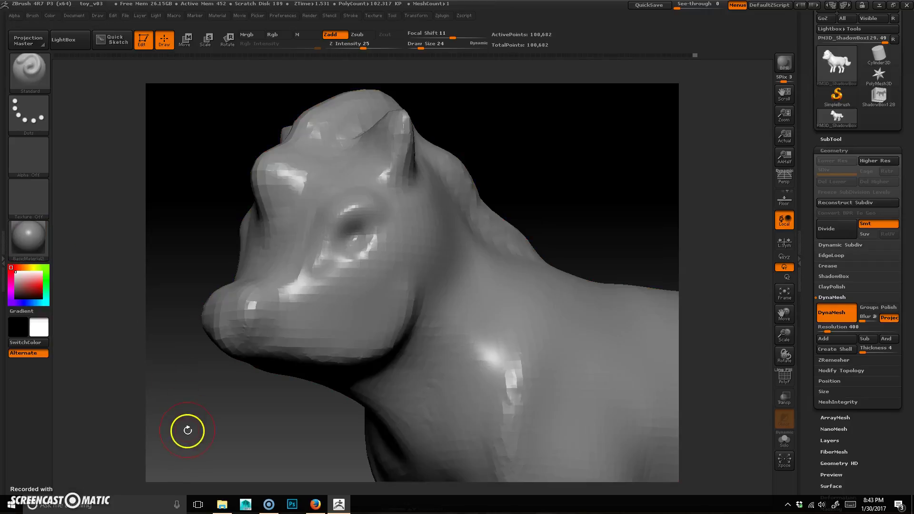
Smooth the front and sides of the horse's muzzle into a softer, more rounded form
{"action": "left_click_drag", "start_coordinate": [187, 427], "coordinate": [269, 357]}
{"action": "left_click_drag", "start_coordinate": [206, 418], "coordinate": [267, 302]}
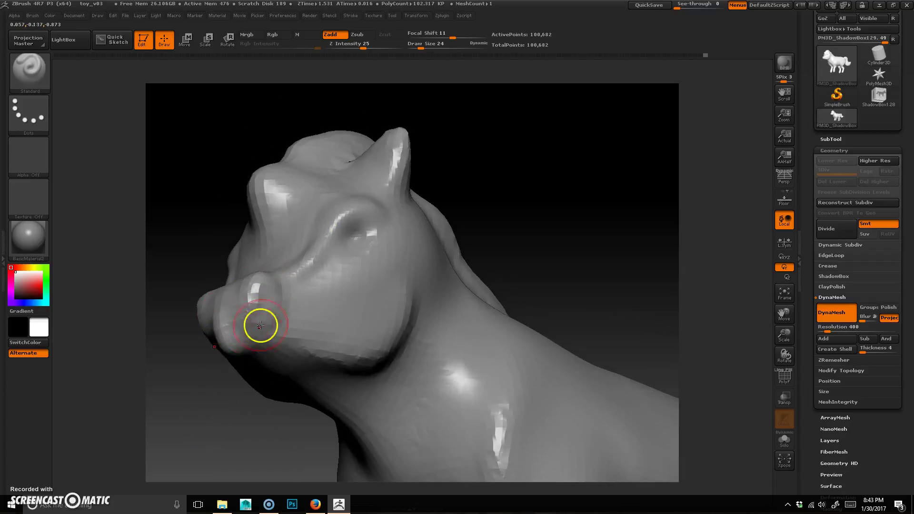
{"action": "mouse_move", "coordinate": [204, 422]}
{"action": "left_mouse_down", "text": "shift"}
{"action": "mouse_move", "coordinate": [246, 334]}
{"action": "mouse_move", "coordinate": [227, 337]}
{"action": "left_mouse_up", "text": "shift"}
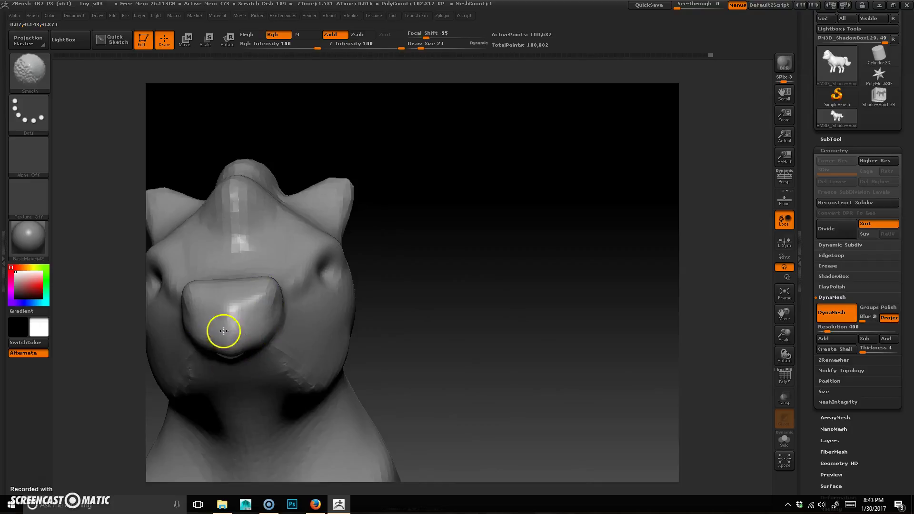
{"action": "left_click_drag", "start_coordinate": [480, 342], "coordinate": [455, 328]}
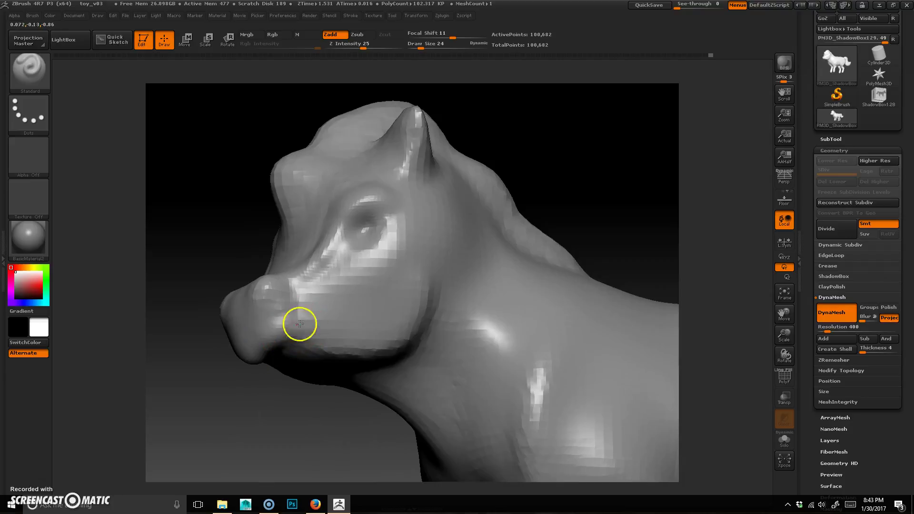
{"action": "left_click_drag", "start_coordinate": [301, 303], "coordinate": [292, 305], "text": "shift"}
{"action": "mouse_move", "coordinate": [280, 404]}
{"action": "left_mouse_down"}
{"action": "mouse_move", "coordinate": [302, 408]}
{"action": "mouse_move", "coordinate": [290, 369]}
{"action": "mouse_move", "coordinate": [253, 357]}
{"action": "left_mouse_up"}
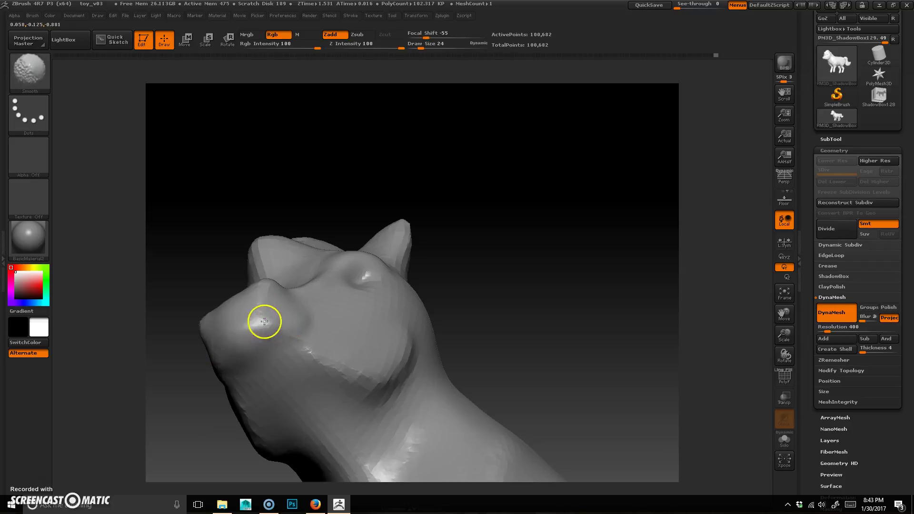
{"action": "left_click_drag", "start_coordinate": [270, 367], "coordinate": [163, 434]}
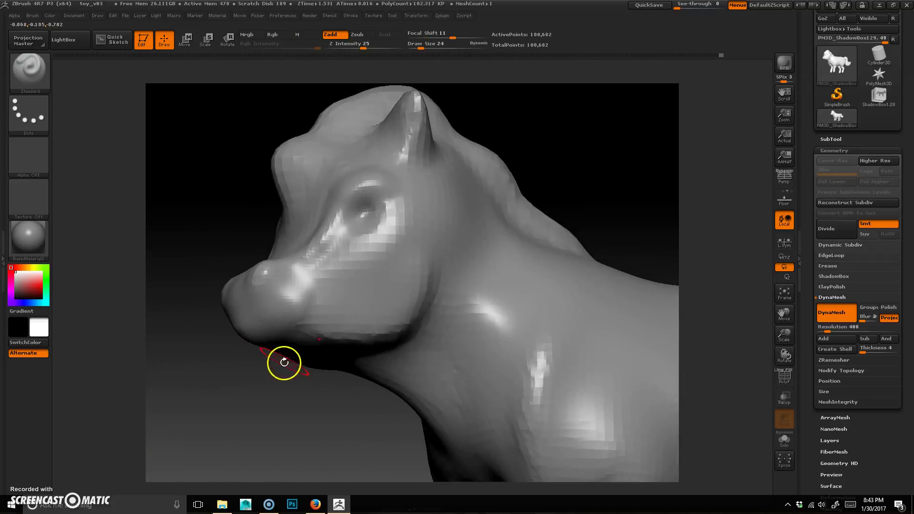
Sculpt a smiling mouth line from the muzzle tip back to the cheek with the Standard brush at draw size 9
{"action": "key", "text": "space"}
{"action": "left_click_drag", "start_coordinate": [307, 319], "coordinate": [306, 319]}
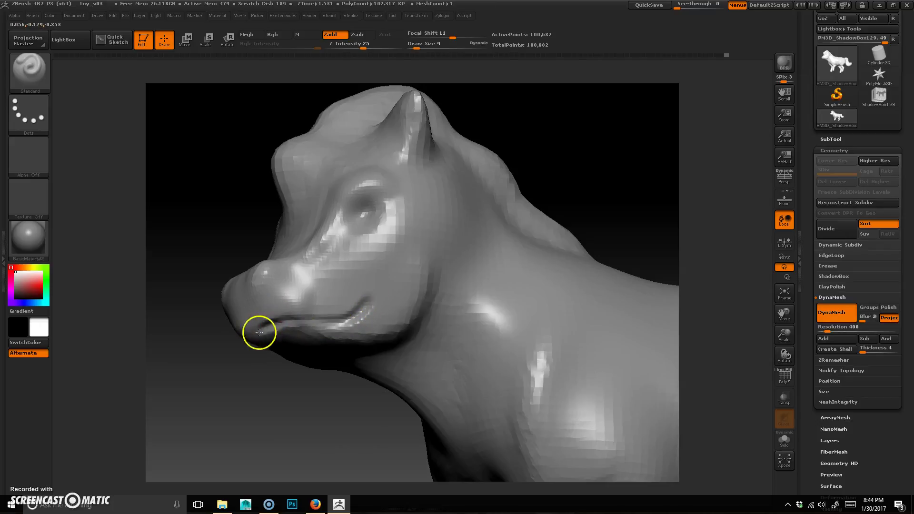
{"action": "mouse_move", "coordinate": [225, 403]}
{"action": "left_mouse_down"}
{"action": "mouse_move", "coordinate": [304, 336]}
{"action": "mouse_move", "coordinate": [457, 341]}
{"action": "mouse_move", "coordinate": [437, 353]}
{"action": "mouse_move", "coordinate": [430, 324]}
{"action": "mouse_move", "coordinate": [405, 317]}
{"action": "left_mouse_up"}
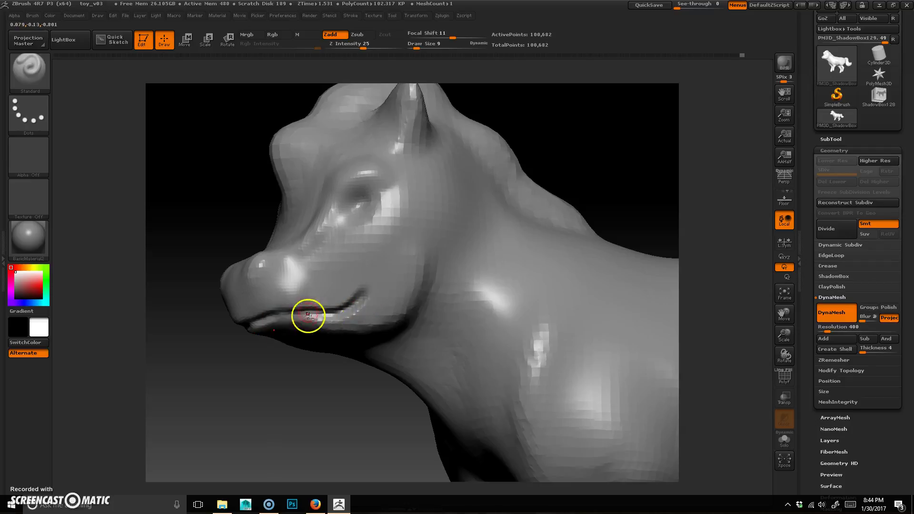
{"action": "mouse_move", "coordinate": [315, 381]}
{"action": "left_mouse_down"}
{"action": "mouse_move", "coordinate": [288, 402]}
{"action": "mouse_move", "coordinate": [316, 359]}
{"action": "left_mouse_up"}
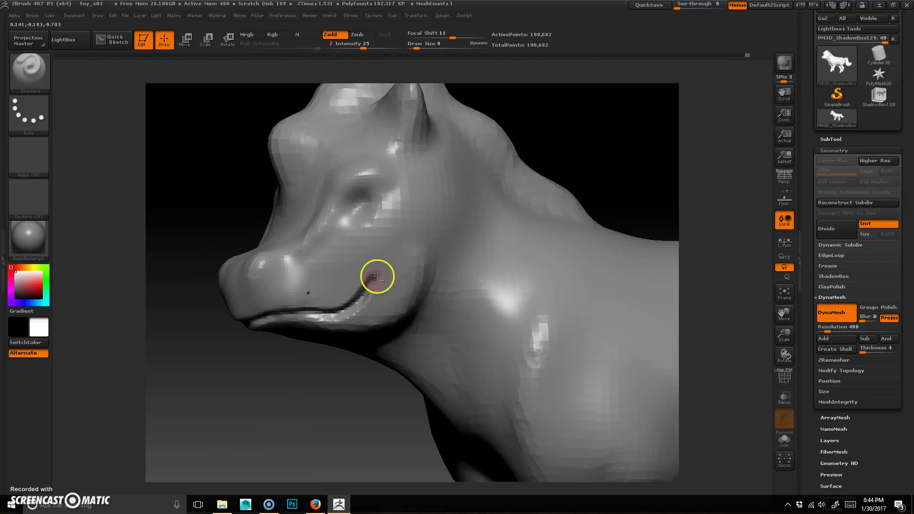
Set the Standard brush's draw size to 30 and build up the cheek between the eye and the mouth corner
{"action": "right_click", "coordinate": [376, 274]}
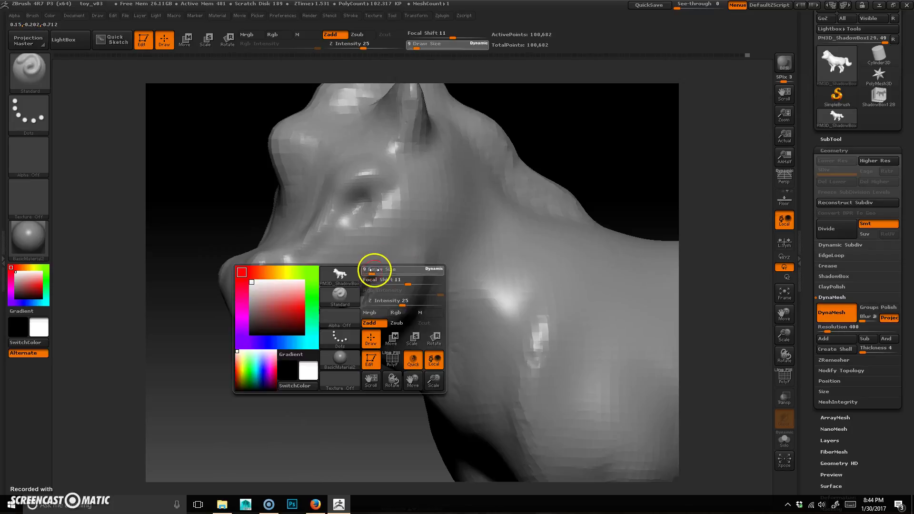
{"action": "left_click_drag", "start_coordinate": [380, 270], "coordinate": [384, 270]}
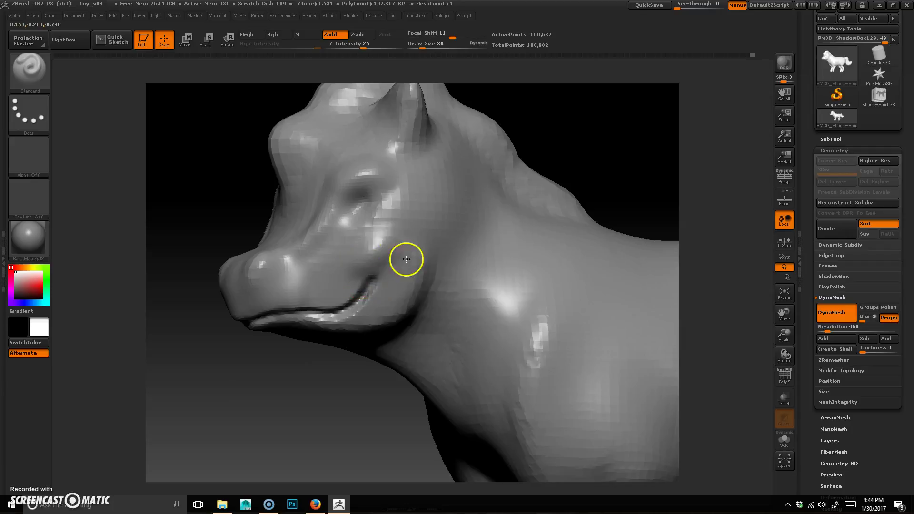
{"action": "mouse_move", "coordinate": [355, 242]}
{"action": "left_mouse_down"}
{"action": "mouse_move", "coordinate": [405, 234]}
{"action": "mouse_move", "coordinate": [357, 269]}
{"action": "mouse_move", "coordinate": [406, 261]}
{"action": "left_mouse_up"}
{"action": "left_click_drag", "start_coordinate": [324, 372], "coordinate": [300, 376]}
{"action": "mouse_move", "coordinate": [266, 404]}
{"action": "left_mouse_down"}
{"action": "mouse_move", "coordinate": [252, 400]}
{"action": "mouse_move", "coordinate": [290, 327]}
{"action": "left_mouse_up"}
Build up the eyeball inside the eye socket with the Standard brush at draw size 13
{"action": "key", "text": "space"}
{"action": "left_click_drag", "start_coordinate": [370, 208], "coordinate": [358, 208]}
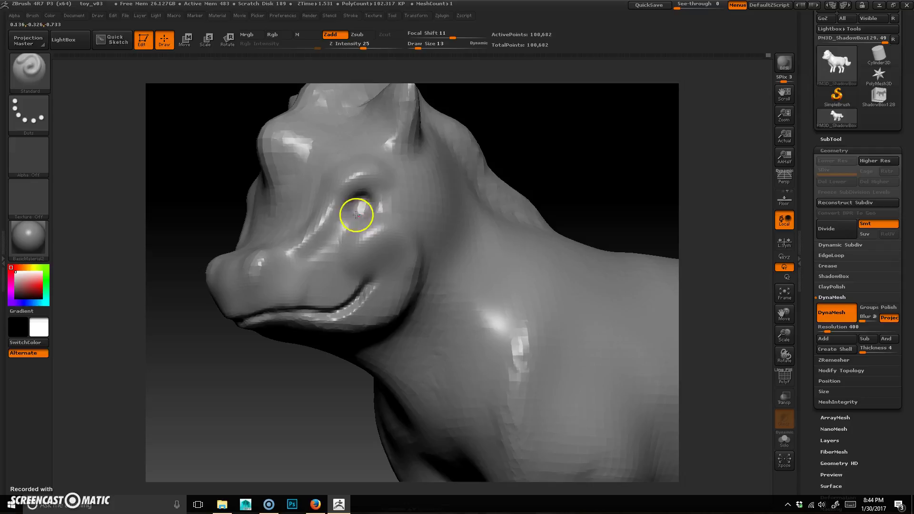
{"action": "mouse_move", "coordinate": [541, 151]}
{"action": "left_mouse_down"}
{"action": "mouse_move", "coordinate": [557, 143]}
{"action": "mouse_move", "coordinate": [534, 152]}
{"action": "left_mouse_up"}
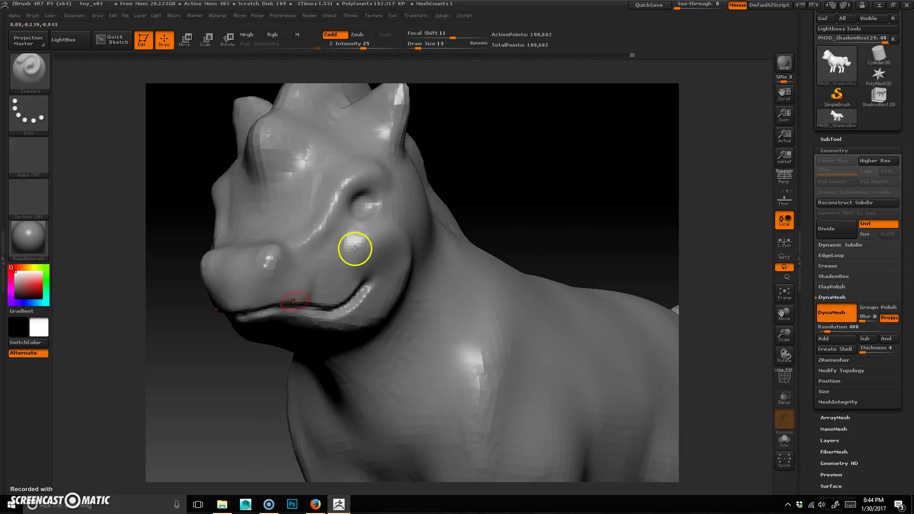
Set draw size 47 and focal shift 76, mask the eye area and invert the mask to protect the rest of the horse
{"action": "mouse_move", "coordinate": [267, 351]}
{"action": "left_mouse_down"}
{"action": "mouse_move", "coordinate": [246, 417]}
{"action": "mouse_move", "coordinate": [331, 381]}
{"action": "mouse_move", "coordinate": [291, 380]}
{"action": "mouse_move", "coordinate": [294, 387]}
{"action": "mouse_move", "coordinate": [273, 392]}
{"action": "mouse_move", "coordinate": [234, 382]}
{"action": "mouse_move", "coordinate": [272, 394]}
{"action": "mouse_move", "coordinate": [255, 399]}
{"action": "mouse_move", "coordinate": [286, 398]}
{"action": "mouse_move", "coordinate": [308, 370]}
{"action": "mouse_move", "coordinate": [481, 327]}
{"action": "mouse_move", "coordinate": [466, 330]}
{"action": "mouse_move", "coordinate": [489, 302]}
{"action": "left_mouse_up"}
{"action": "left_click_drag", "start_coordinate": [445, 326], "coordinate": [446, 328]}
{"action": "left_click_drag", "start_coordinate": [469, 300], "coordinate": [443, 320]}
{"action": "key", "text": "space"}
{"action": "mouse_move", "coordinate": [357, 229]}
{"action": "left_mouse_down"}
{"action": "mouse_move", "coordinate": [365, 230]}
{"action": "mouse_move", "coordinate": [358, 223]}
{"action": "left_mouse_up"}
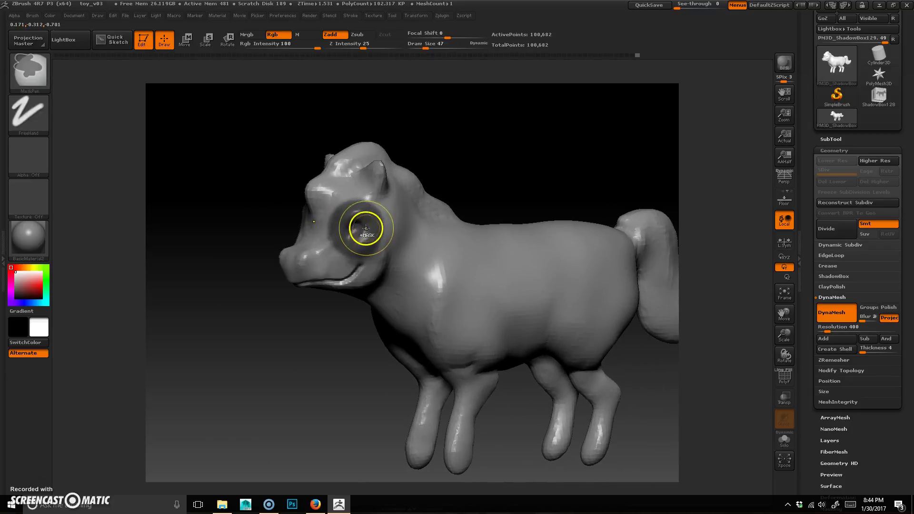
{"action": "key", "text": "ctrl+z"}
{"action": "key", "text": "space"}
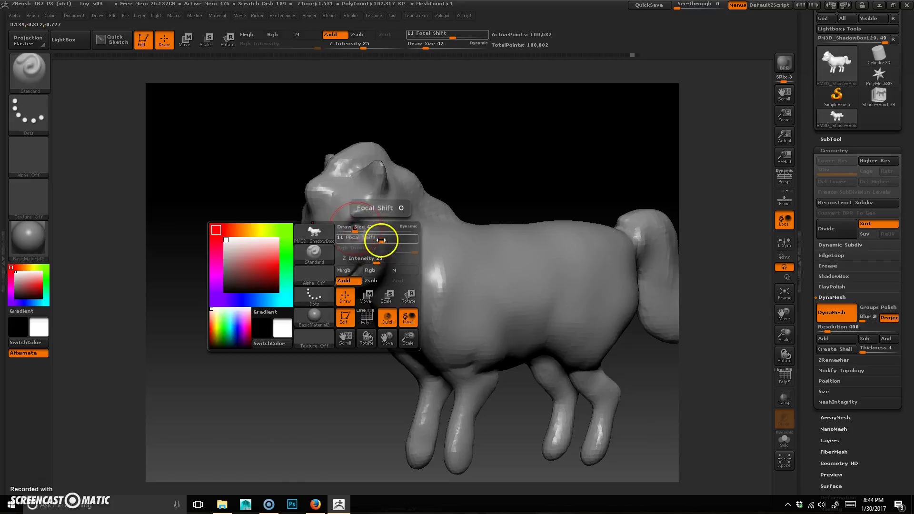
{"action": "left_click", "coordinate": [358, 224], "text": "ctrl"}
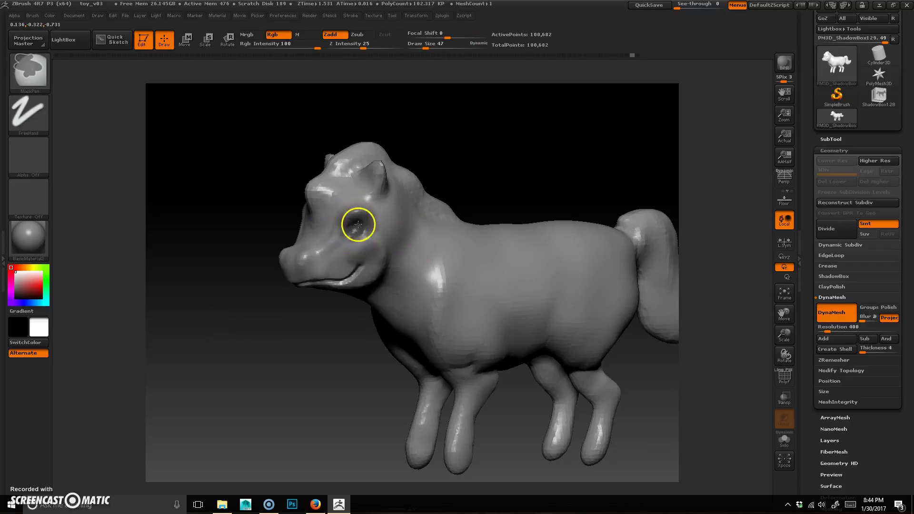
{"action": "key", "text": "ctrl+z"}
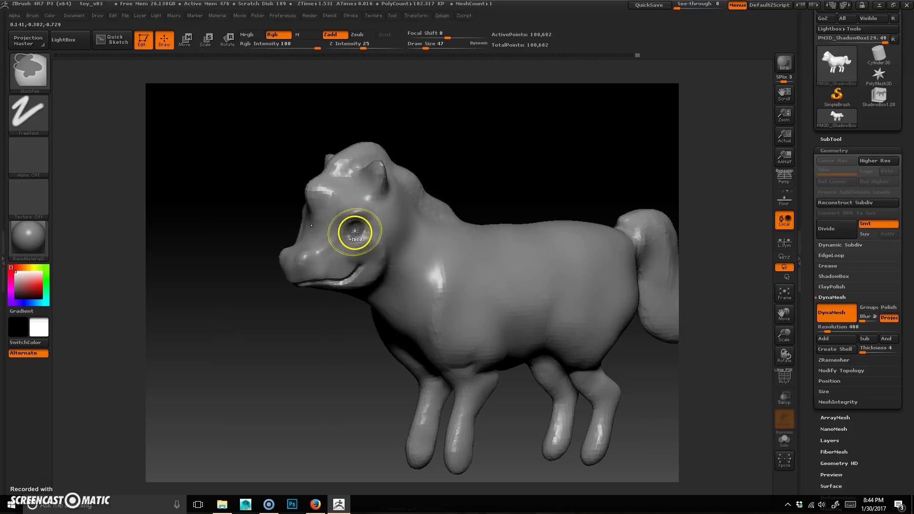
{"action": "mouse_move", "coordinate": [463, 155]}
{"action": "left_mouse_down"}
{"action": "mouse_move", "coordinate": [449, 177]}
{"action": "mouse_move", "coordinate": [478, 157]}
{"action": "left_mouse_up"}
{"action": "left_click", "coordinate": [478, 157], "text": "ctrl"}
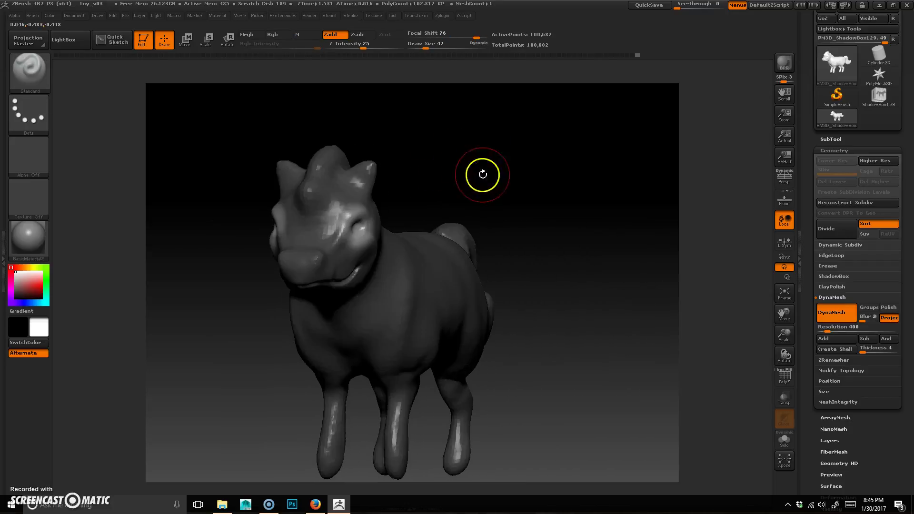
Reposition the unmasked eye areas with a transpose line in Move mode and clear the mask
{"action": "left_click", "coordinate": [186, 40]}
{"action": "left_click_drag", "start_coordinate": [457, 139], "coordinate": [484, 169]}
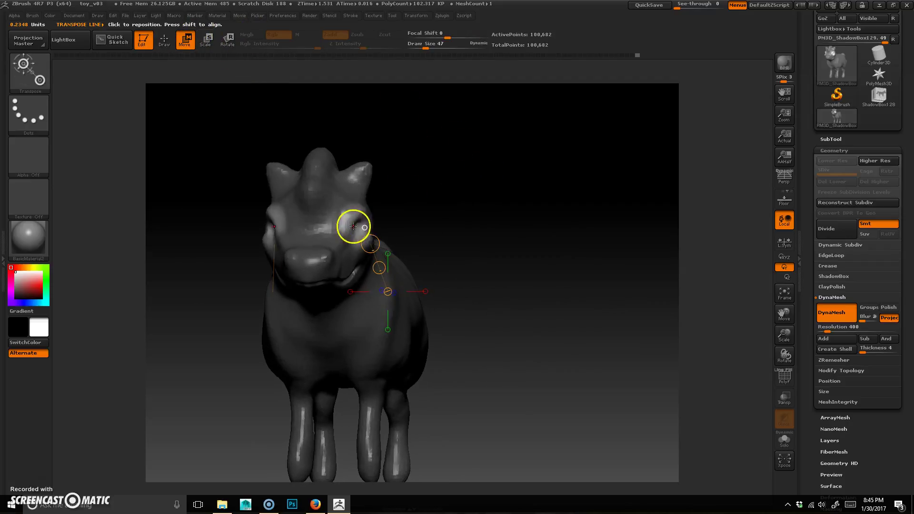
{"action": "left_click_drag", "start_coordinate": [426, 223], "coordinate": [468, 278]}
{"action": "left_click_drag", "start_coordinate": [384, 230], "coordinate": [381, 229]}
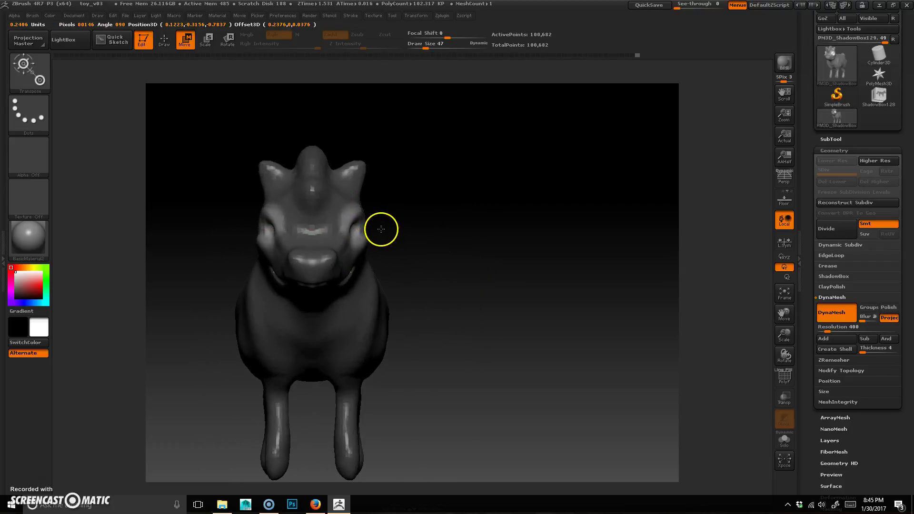
{"action": "left_click_drag", "start_coordinate": [496, 261], "coordinate": [436, 254]}
{"action": "left_click_drag", "start_coordinate": [495, 216], "coordinate": [550, 158], "text": "ctrl"}
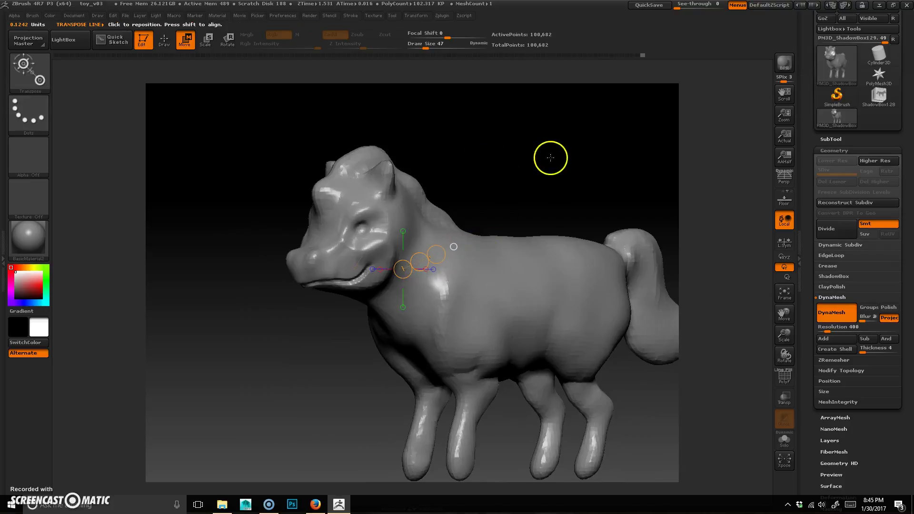
Return to Draw mode and smooth the cheek surface around the eye
{"action": "key", "text": "q"}
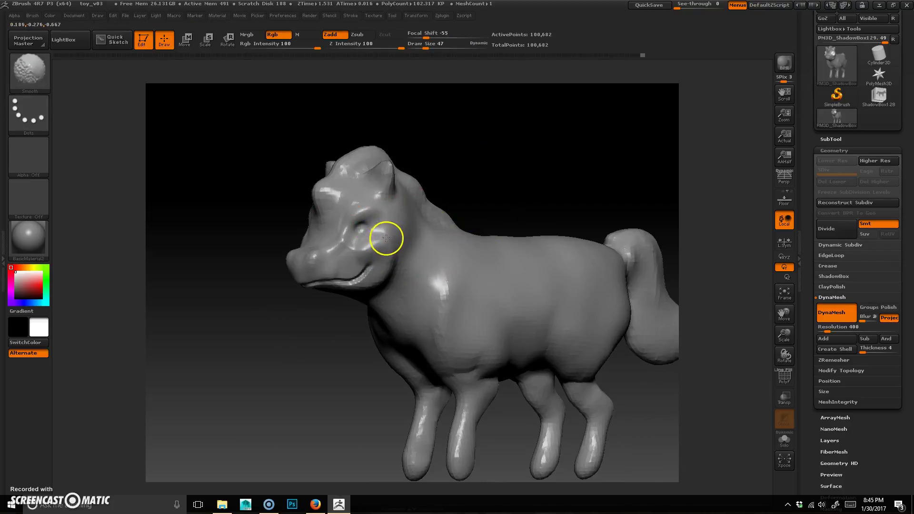
{"action": "mouse_move", "coordinate": [318, 368]}
{"action": "left_mouse_down"}
{"action": "mouse_move", "coordinate": [341, 357]}
{"action": "mouse_move", "coordinate": [337, 346]}
{"action": "mouse_move", "coordinate": [347, 365]}
{"action": "mouse_move", "coordinate": [336, 353]}
{"action": "left_mouse_up"}
{"action": "left_click_drag", "start_coordinate": [375, 251], "coordinate": [478, 208]}
{"action": "mouse_move", "coordinate": [350, 369]}
{"action": "left_mouse_down", "text": "alt"}
{"action": "mouse_move", "coordinate": [310, 373]}
{"action": "mouse_move", "coordinate": [257, 360]}
{"action": "mouse_move", "coordinate": [300, 383]}
{"action": "mouse_move", "coordinate": [265, 382]}
{"action": "mouse_move", "coordinate": [330, 265]}
{"action": "left_mouse_up", "text": "alt"}
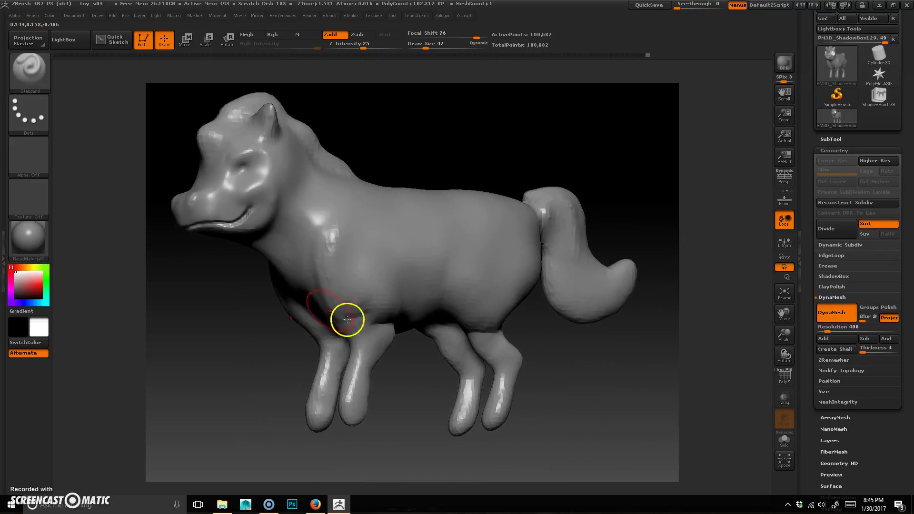
Set the Standard brush's focal shift to 1 and smooth the shoulders, upper front legs and flank
{"action": "key", "text": "space"}
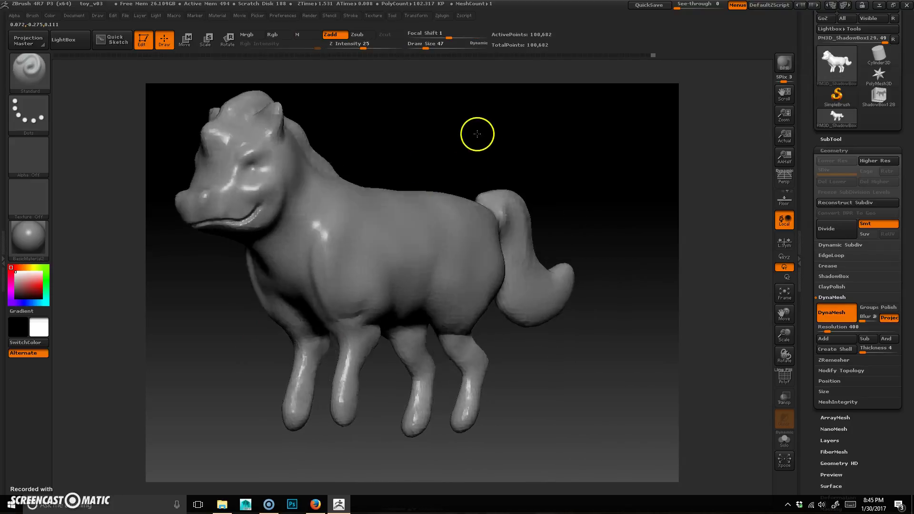
{"action": "left_click_drag", "start_coordinate": [478, 133], "coordinate": [332, 245], "text": "shift"}
{"action": "left_click_drag", "start_coordinate": [467, 286], "coordinate": [359, 308]}
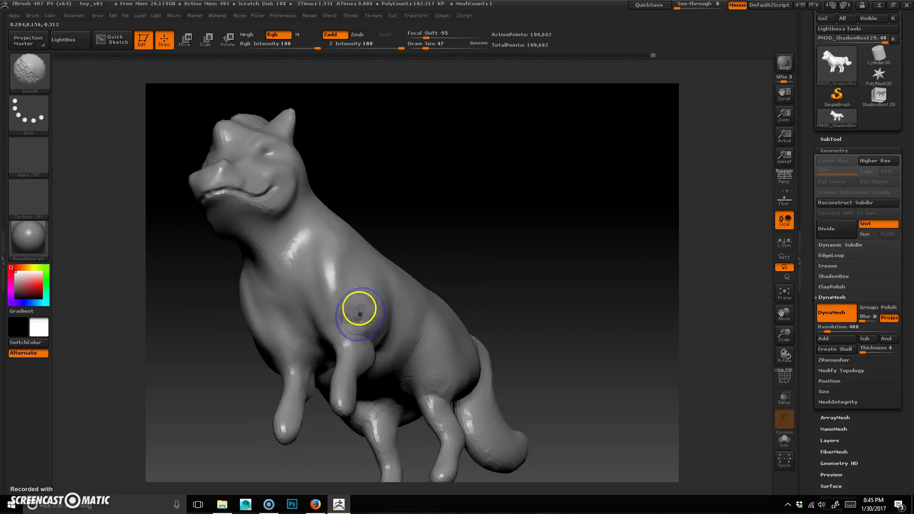
{"action": "left_click_drag", "start_coordinate": [212, 356], "coordinate": [192, 384]}
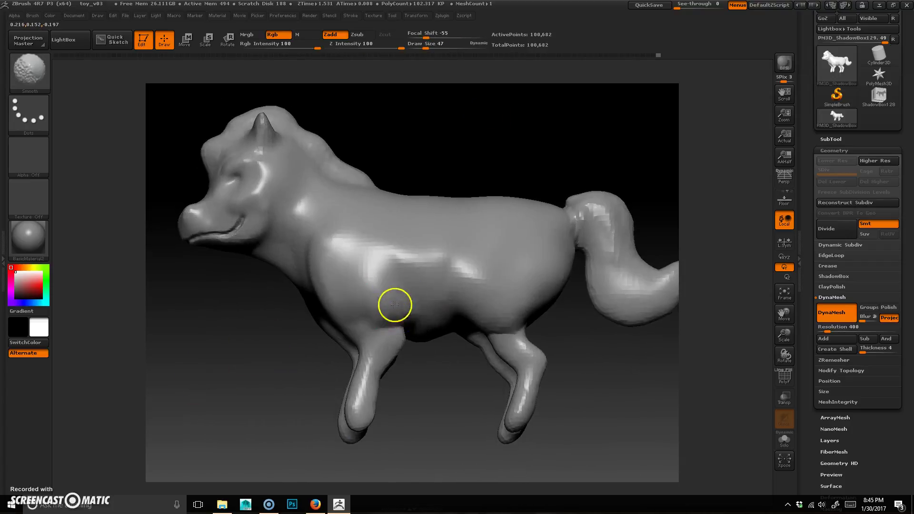
{"action": "left_click_drag", "start_coordinate": [438, 390], "coordinate": [417, 340]}
{"action": "mouse_move", "coordinate": [320, 385]}
{"action": "left_mouse_down"}
{"action": "mouse_move", "coordinate": [355, 414]}
{"action": "mouse_move", "coordinate": [429, 386]}
{"action": "mouse_move", "coordinate": [465, 353]}
{"action": "mouse_move", "coordinate": [457, 328]}
{"action": "mouse_move", "coordinate": [411, 293]}
{"action": "mouse_move", "coordinate": [379, 296]}
{"action": "mouse_move", "coordinate": [378, 241]}
{"action": "mouse_move", "coordinate": [376, 279]}
{"action": "left_mouse_up"}
{"action": "mouse_move", "coordinate": [514, 251]}
{"action": "left_mouse_down"}
{"action": "mouse_move", "coordinate": [529, 322]}
{"action": "mouse_move", "coordinate": [423, 228]}
{"action": "mouse_move", "coordinate": [294, 379]}
{"action": "mouse_move", "coordinate": [334, 364]}
{"action": "mouse_move", "coordinate": [396, 290]}
{"action": "left_mouse_up"}
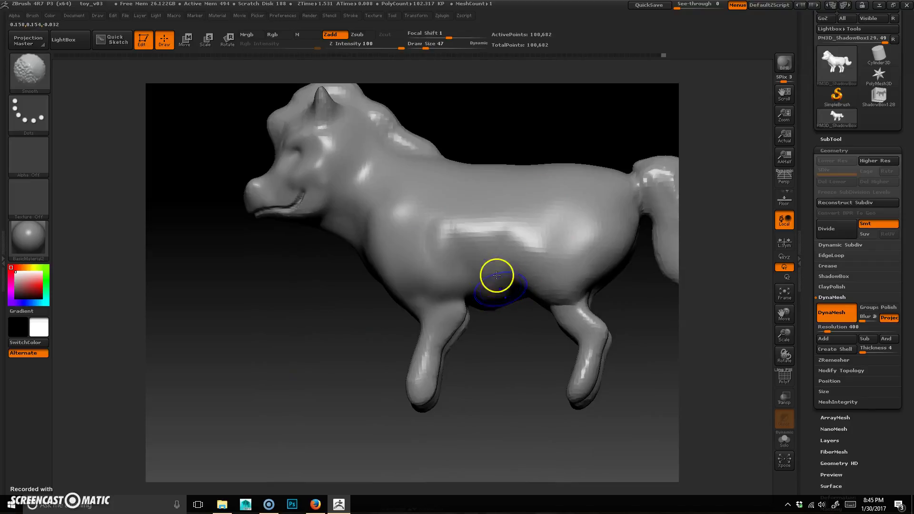
Smooth the belly and the areas where the hind legs join the body
{"action": "mouse_move", "coordinate": [510, 395]}
{"action": "left_mouse_down"}
{"action": "mouse_move", "coordinate": [509, 326]}
{"action": "mouse_move", "coordinate": [498, 337]}
{"action": "left_mouse_up"}
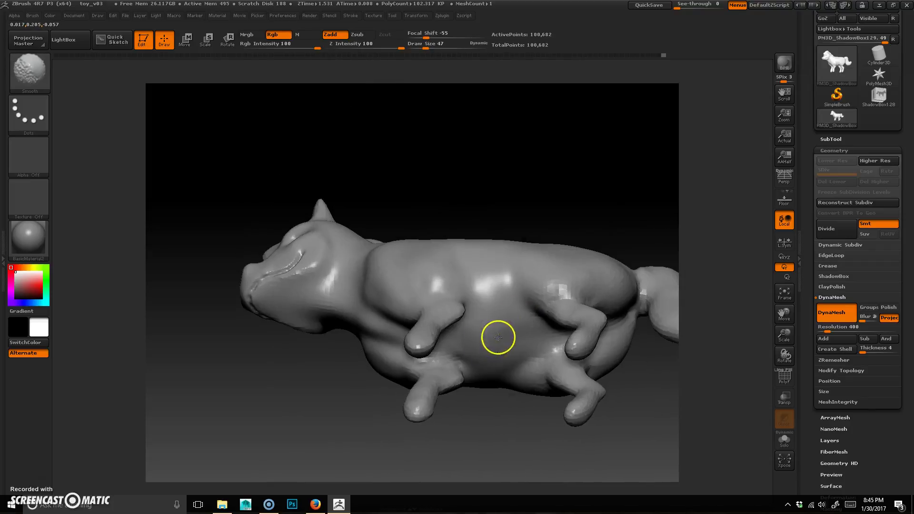
{"action": "left_click_drag", "start_coordinate": [520, 171], "coordinate": [506, 276], "text": "shift"}
{"action": "left_click_drag", "start_coordinate": [574, 354], "coordinate": [531, 358], "text": "alt"}
{"action": "mouse_move", "coordinate": [616, 372]}
{"action": "left_mouse_down", "text": "alt"}
{"action": "mouse_move", "coordinate": [563, 364]}
{"action": "mouse_move", "coordinate": [436, 279]}
{"action": "left_mouse_up", "text": "alt"}
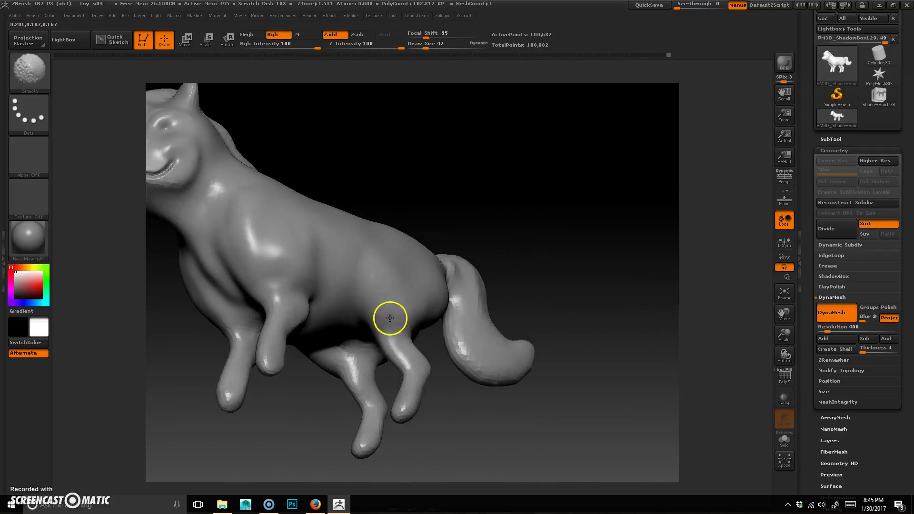
Build up the hind legs and rounded hooves with the Standard brush at draw size 47
{"action": "mouse_move", "coordinate": [467, 390]}
{"action": "left_mouse_down"}
{"action": "mouse_move", "coordinate": [459, 405]}
{"action": "mouse_move", "coordinate": [386, 276]}
{"action": "left_mouse_up"}
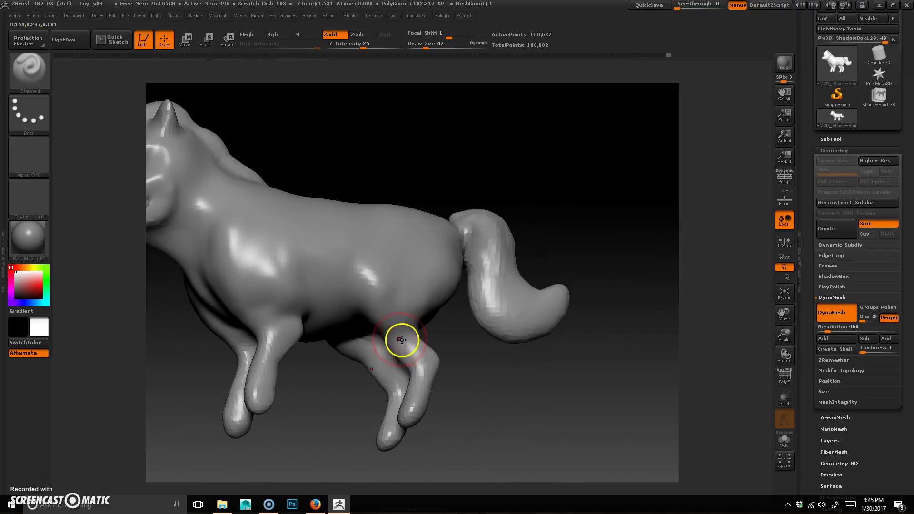
{"action": "mouse_move", "coordinate": [419, 338]}
{"action": "left_mouse_down"}
{"action": "mouse_move", "coordinate": [481, 365]}
{"action": "mouse_move", "coordinate": [516, 316]}
{"action": "mouse_move", "coordinate": [500, 337]}
{"action": "mouse_move", "coordinate": [421, 286]}
{"action": "mouse_move", "coordinate": [462, 342]}
{"action": "mouse_move", "coordinate": [478, 322]}
{"action": "mouse_move", "coordinate": [477, 330]}
{"action": "mouse_move", "coordinate": [479, 306]}
{"action": "mouse_move", "coordinate": [504, 321]}
{"action": "mouse_move", "coordinate": [484, 336]}
{"action": "mouse_move", "coordinate": [539, 314]}
{"action": "mouse_move", "coordinate": [467, 302]}
{"action": "left_mouse_up"}
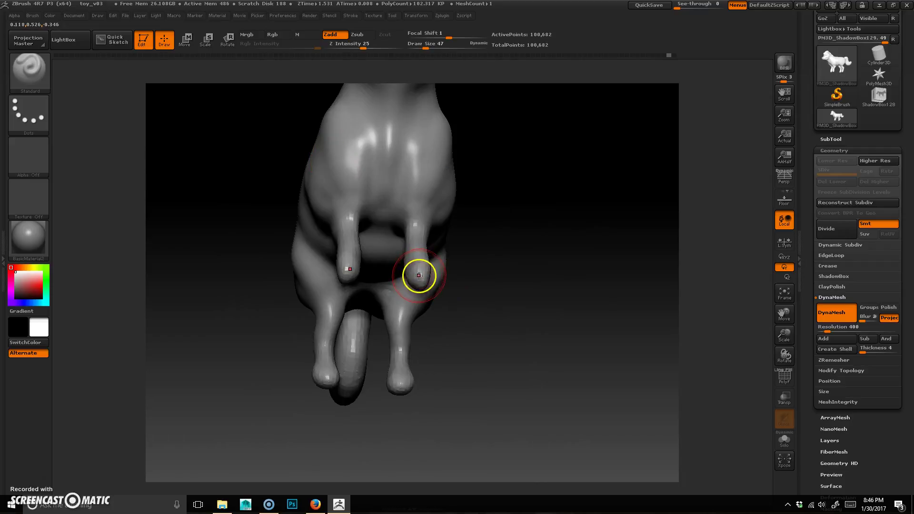
Switch to the Move brush and adjust the stance of the hind legs symmetrically
{"action": "key", "text": "b"}
{"action": "key", "text": "m"}
{"action": "key", "text": "v"}
{"action": "mouse_move", "coordinate": [423, 329]}
{"action": "left_mouse_down"}
{"action": "mouse_move", "coordinate": [462, 360]}
{"action": "mouse_move", "coordinate": [443, 329]}
{"action": "left_mouse_up"}
{"action": "key", "text": "space"}
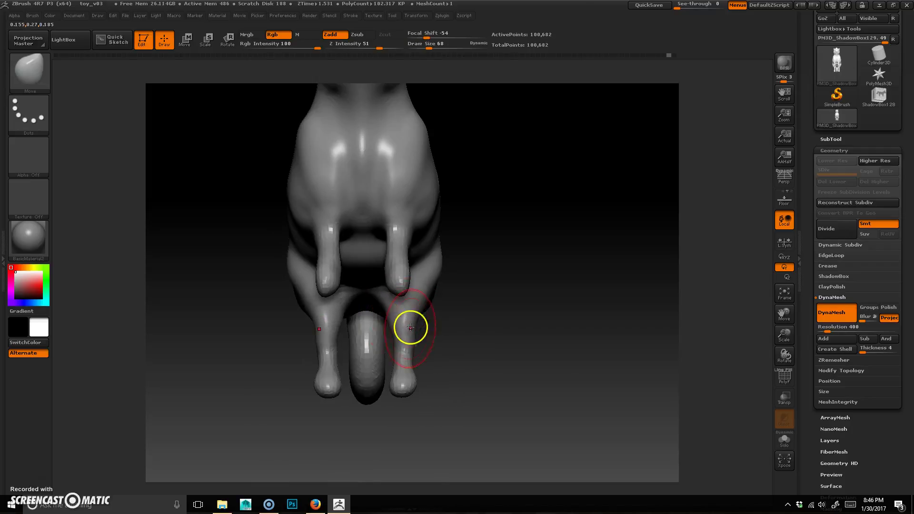
{"action": "left_click_drag", "start_coordinate": [408, 352], "coordinate": [450, 341]}
Set the Move brush's draw size to 155 and pull the front legs downward
{"action": "key", "text": "space"}
{"action": "mouse_move", "coordinate": [398, 251]}
{"action": "left_mouse_down"}
{"action": "mouse_move", "coordinate": [406, 253]}
{"action": "mouse_move", "coordinate": [400, 271]}
{"action": "left_mouse_up"}
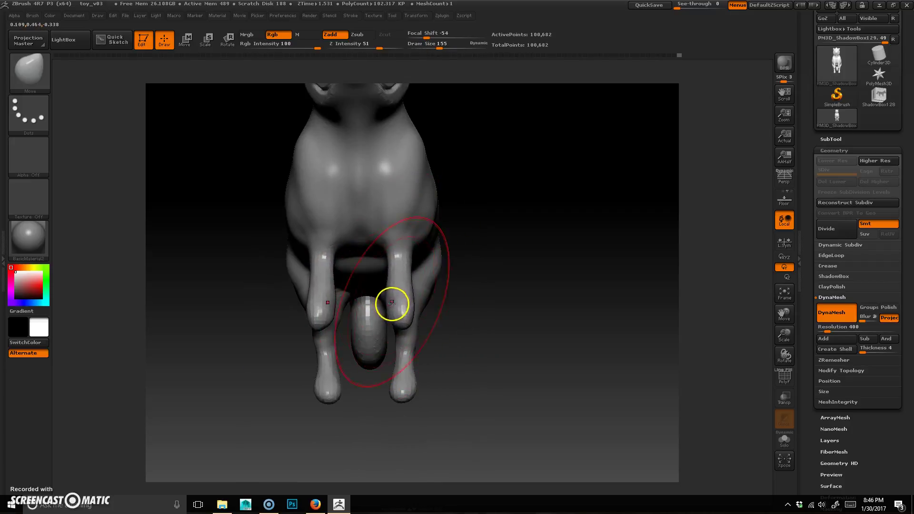
{"action": "mouse_move", "coordinate": [529, 324]}
{"action": "left_mouse_down"}
{"action": "mouse_move", "coordinate": [463, 362]}
{"action": "mouse_move", "coordinate": [441, 340]}
{"action": "mouse_move", "coordinate": [435, 304]}
{"action": "mouse_move", "coordinate": [365, 231]}
{"action": "left_mouse_up"}
Refine the shape of the legs from several sides with the Move brush at draw size 97
{"action": "key", "text": "space"}
{"action": "left_click_drag", "start_coordinate": [333, 276], "coordinate": [376, 330]}
{"action": "mouse_move", "coordinate": [384, 385]}
{"action": "left_mouse_down"}
{"action": "mouse_move", "coordinate": [510, 367]}
{"action": "mouse_move", "coordinate": [532, 377]}
{"action": "mouse_move", "coordinate": [526, 387]}
{"action": "left_mouse_up"}
{"action": "key", "text": "shift"}
{"action": "left_click_drag", "start_coordinate": [553, 289], "coordinate": [553, 324]}
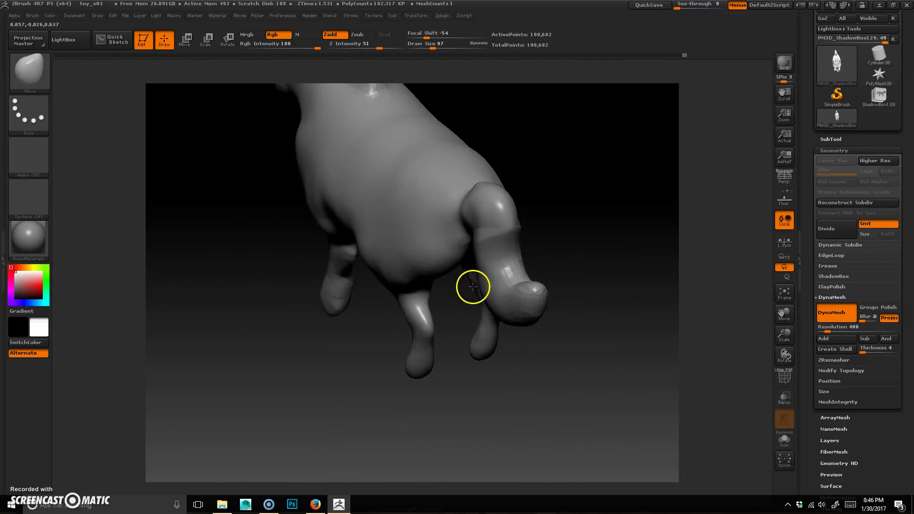
{"action": "mouse_move", "coordinate": [499, 238]}
{"action": "left_mouse_down"}
{"action": "mouse_move", "coordinate": [531, 350]}
{"action": "mouse_move", "coordinate": [506, 290]}
{"action": "mouse_move", "coordinate": [537, 263]}
{"action": "mouse_move", "coordinate": [514, 220]}
{"action": "mouse_move", "coordinate": [536, 214]}
{"action": "mouse_move", "coordinate": [508, 238]}
{"action": "mouse_move", "coordinate": [524, 230]}
{"action": "mouse_move", "coordinate": [570, 260]}
{"action": "mouse_move", "coordinate": [498, 361]}
{"action": "mouse_move", "coordinate": [500, 390]}
{"action": "mouse_move", "coordinate": [558, 204]}
{"action": "left_mouse_up"}
{"action": "mouse_move", "coordinate": [526, 231]}
{"action": "left_mouse_down"}
{"action": "mouse_move", "coordinate": [579, 321]}
{"action": "mouse_move", "coordinate": [571, 318]}
{"action": "mouse_move", "coordinate": [592, 365]}
{"action": "mouse_move", "coordinate": [388, 396]}
{"action": "mouse_move", "coordinate": [422, 412]}
{"action": "mouse_move", "coordinate": [265, 326]}
{"action": "mouse_move", "coordinate": [343, 399]}
{"action": "mouse_move", "coordinate": [453, 420]}
{"action": "mouse_move", "coordinate": [459, 387]}
{"action": "mouse_move", "coordinate": [433, 377]}
{"action": "mouse_move", "coordinate": [472, 397]}
{"action": "mouse_move", "coordinate": [600, 398]}
{"action": "left_mouse_up"}
Set the Move brush's draw size to 26, reshape the ends of the front legs and smooth them
{"action": "key", "text": "space"}
{"action": "left_click_drag", "start_coordinate": [472, 284], "coordinate": [463, 286]}
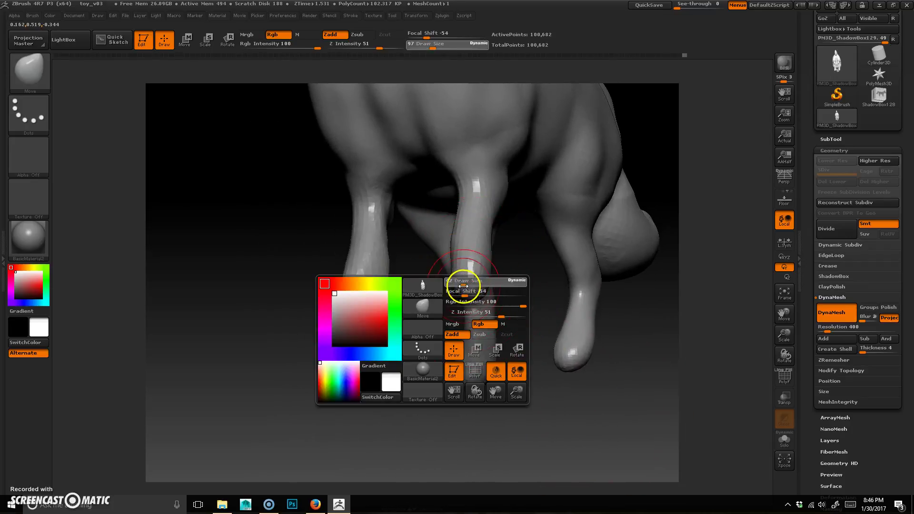
{"action": "key", "text": "b"}
{"action": "key", "text": "m"}
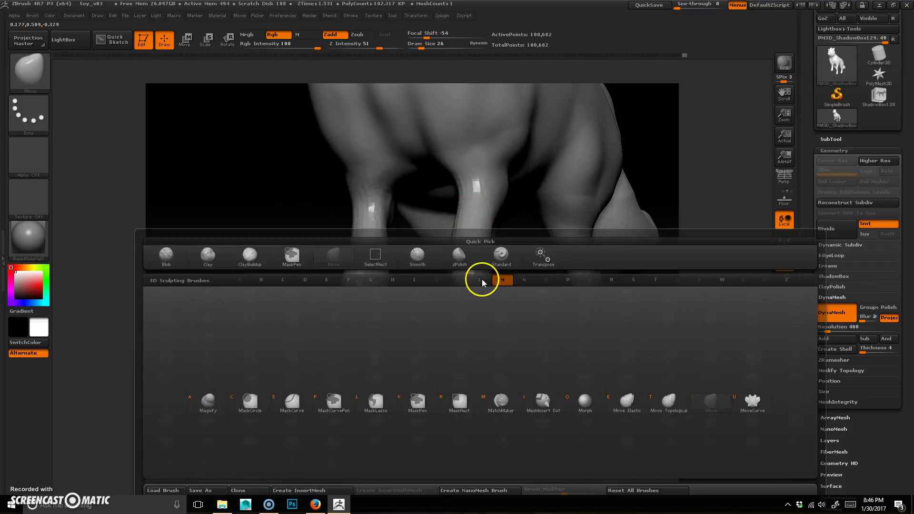
{"action": "key", "text": "v"}
{"action": "left_click_drag", "start_coordinate": [465, 389], "coordinate": [519, 303]}
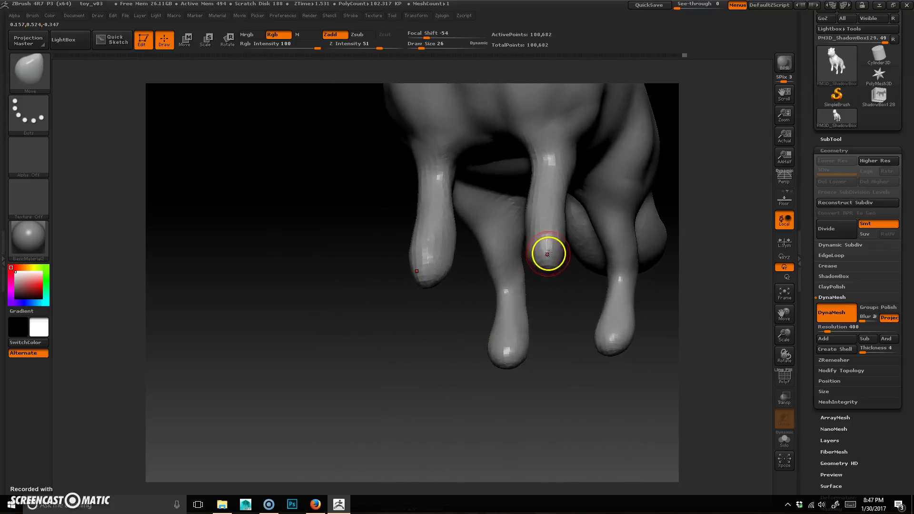
{"action": "left_click_drag", "start_coordinate": [546, 256], "coordinate": [549, 254], "text": "shift"}
Switch to the Standard brush and build up the front hooves symmetrically at draw size 26
{"action": "key", "text": "b"}
{"action": "key", "text": "s"}
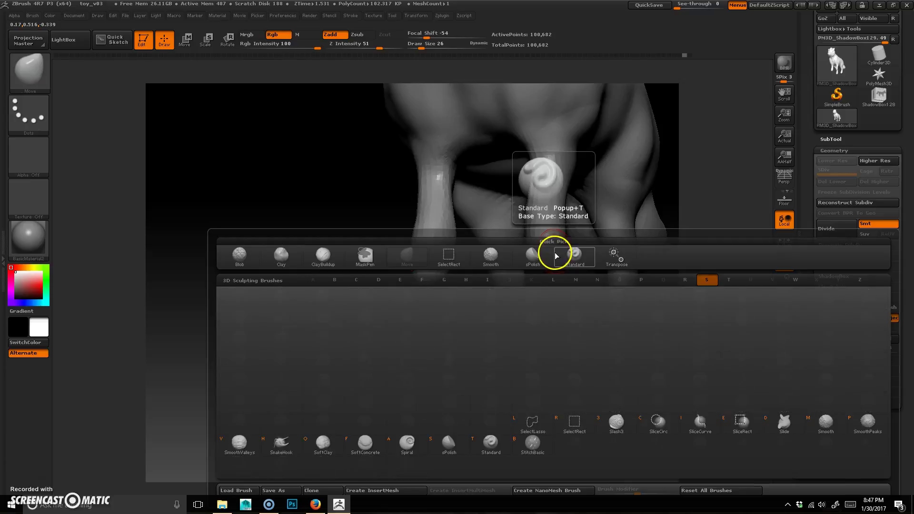
{"action": "key", "text": "t"}
{"action": "left_click_drag", "start_coordinate": [554, 329], "coordinate": [541, 247]}
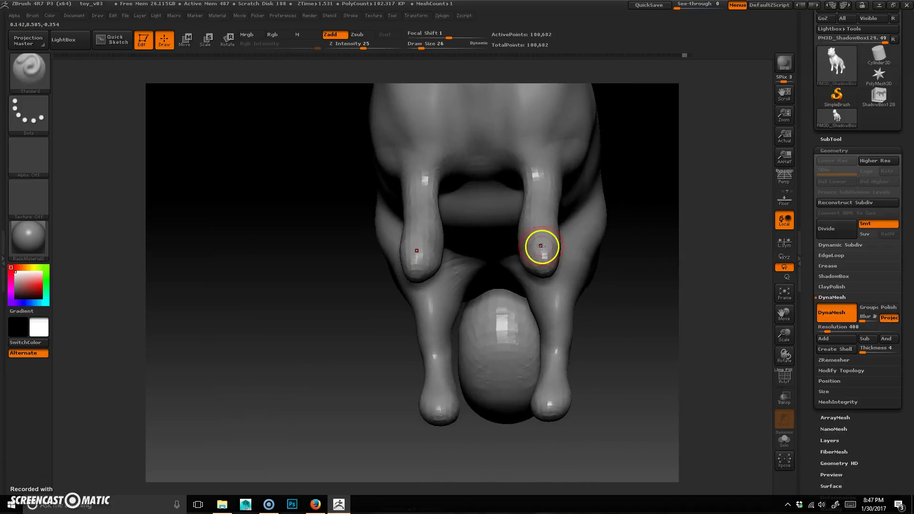
{"action": "mouse_move", "coordinate": [632, 298]}
{"action": "left_mouse_down"}
{"action": "mouse_move", "coordinate": [587, 326]}
{"action": "mouse_move", "coordinate": [598, 335]}
{"action": "mouse_move", "coordinate": [651, 296]}
{"action": "mouse_move", "coordinate": [533, 247]}
{"action": "mouse_move", "coordinate": [556, 336]}
{"action": "mouse_move", "coordinate": [521, 364]}
{"action": "mouse_move", "coordinate": [567, 224]}
{"action": "left_mouse_up"}
{"action": "left_click_drag", "start_coordinate": [560, 255], "coordinate": [539, 208]}
{"action": "left_click_drag", "start_coordinate": [561, 241], "coordinate": [500, 335]}
{"action": "left_click_drag", "start_coordinate": [534, 157], "coordinate": [561, 216]}
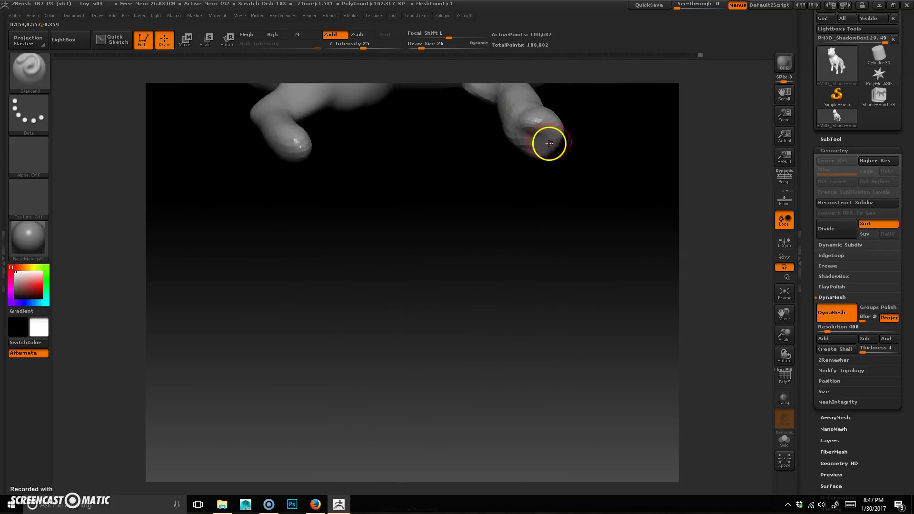
Sculpt the hind hooves and lower hind legs with the Standard brush at draw size 26
{"action": "left_click_drag", "start_coordinate": [570, 228], "coordinate": [356, 296]}
{"action": "left_click_drag", "start_coordinate": [424, 347], "coordinate": [485, 330]}
{"action": "mouse_move", "coordinate": [317, 273]}
{"action": "left_mouse_down"}
{"action": "mouse_move", "coordinate": [421, 401]}
{"action": "mouse_move", "coordinate": [374, 252]}
{"action": "mouse_move", "coordinate": [332, 247]}
{"action": "left_mouse_up"}
{"action": "mouse_move", "coordinate": [398, 244]}
{"action": "left_mouse_down"}
{"action": "mouse_move", "coordinate": [424, 343]}
{"action": "mouse_move", "coordinate": [429, 281]}
{"action": "mouse_move", "coordinate": [364, 355]}
{"action": "mouse_move", "coordinate": [386, 239]}
{"action": "mouse_move", "coordinate": [400, 322]}
{"action": "mouse_move", "coordinate": [424, 267]}
{"action": "mouse_move", "coordinate": [485, 320]}
{"action": "mouse_move", "coordinate": [526, 247]}
{"action": "mouse_move", "coordinate": [421, 223]}
{"action": "left_mouse_up"}
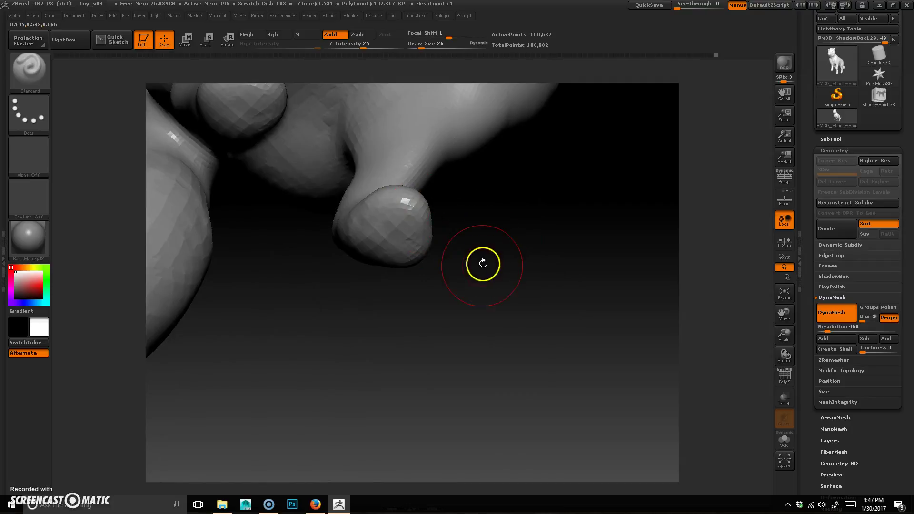
{"action": "left_click_drag", "start_coordinate": [483, 263], "coordinate": [478, 261]}
{"action": "left_click_drag", "start_coordinate": [432, 202], "coordinate": [362, 253]}
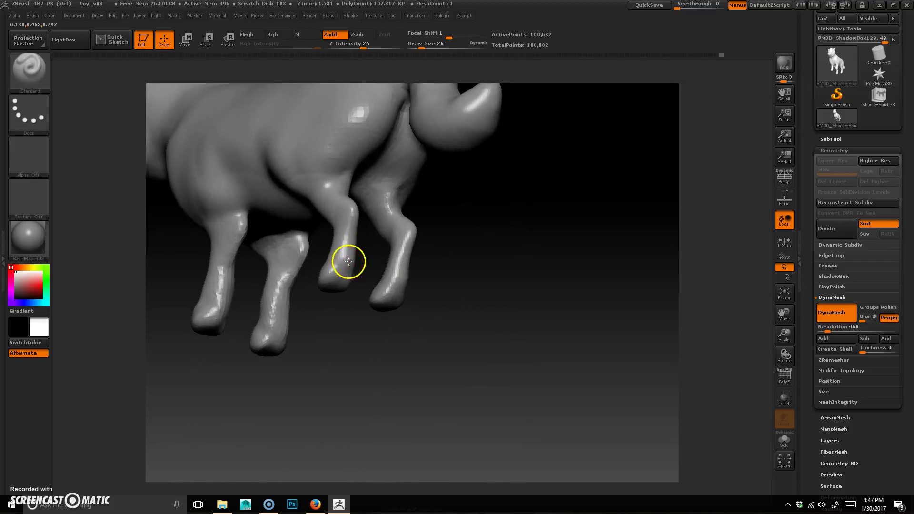
Add knee and ankle bulges to the front legs with the Standard brush and smooth them
{"action": "mouse_move", "coordinate": [369, 298]}
{"action": "left_mouse_down"}
{"action": "mouse_move", "coordinate": [434, 384]}
{"action": "mouse_move", "coordinate": [402, 372]}
{"action": "mouse_move", "coordinate": [343, 263]}
{"action": "mouse_move", "coordinate": [365, 373]}
{"action": "mouse_move", "coordinate": [422, 353]}
{"action": "mouse_move", "coordinate": [335, 321]}
{"action": "mouse_move", "coordinate": [444, 398]}
{"action": "mouse_move", "coordinate": [430, 327]}
{"action": "left_mouse_up"}
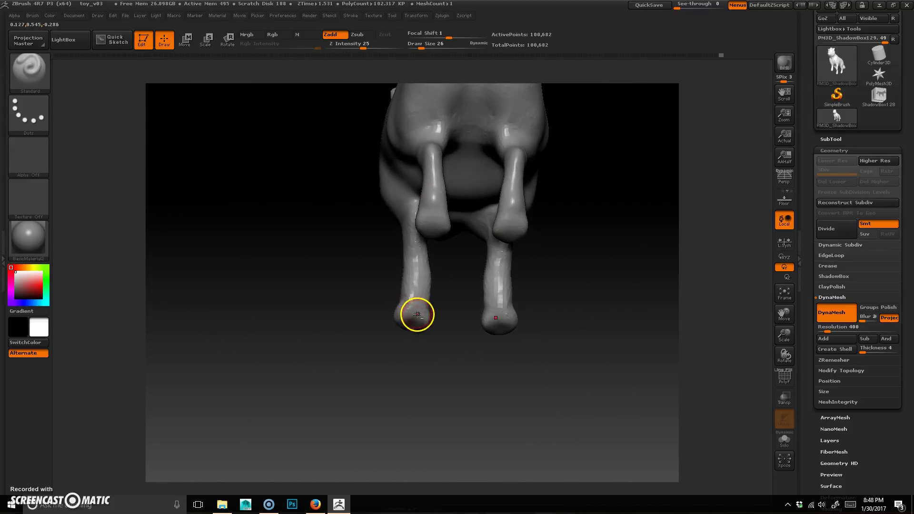
{"action": "mouse_move", "coordinate": [371, 383]}
{"action": "left_mouse_down"}
{"action": "mouse_move", "coordinate": [424, 413]}
{"action": "mouse_move", "coordinate": [408, 427]}
{"action": "mouse_move", "coordinate": [409, 385]}
{"action": "mouse_move", "coordinate": [433, 369]}
{"action": "mouse_move", "coordinate": [432, 308]}
{"action": "left_mouse_up"}
{"action": "key", "text": "shift"}
{"action": "mouse_move", "coordinate": [476, 367]}
{"action": "left_mouse_down"}
{"action": "mouse_move", "coordinate": [436, 377]}
{"action": "mouse_move", "coordinate": [436, 367]}
{"action": "mouse_move", "coordinate": [482, 384]}
{"action": "mouse_move", "coordinate": [418, 404]}
{"action": "mouse_move", "coordinate": [541, 291]}
{"action": "mouse_move", "coordinate": [466, 246]}
{"action": "left_mouse_up"}
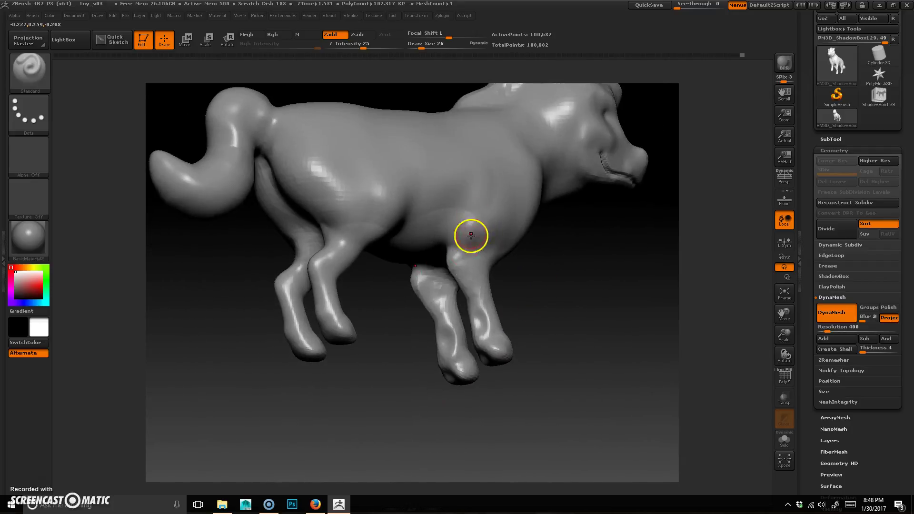
Build up raised rims around the nostrils with the Standard brush at draw sizes 20 and 11, and smooth the muzzle around them
{"action": "mouse_move", "coordinate": [568, 257]}
{"action": "left_mouse_down"}
{"action": "mouse_move", "coordinate": [565, 300]}
{"action": "mouse_move", "coordinate": [579, 302]}
{"action": "mouse_move", "coordinate": [515, 289]}
{"action": "mouse_move", "coordinate": [538, 321]}
{"action": "mouse_move", "coordinate": [567, 321]}
{"action": "mouse_move", "coordinate": [521, 342]}
{"action": "mouse_move", "coordinate": [519, 369]}
{"action": "mouse_move", "coordinate": [565, 331]}
{"action": "mouse_move", "coordinate": [459, 337]}
{"action": "mouse_move", "coordinate": [462, 327]}
{"action": "mouse_move", "coordinate": [606, 394]}
{"action": "left_mouse_up"}
{"action": "left_click_drag", "start_coordinate": [344, 408], "coordinate": [237, 241]}
{"action": "key", "text": "space"}
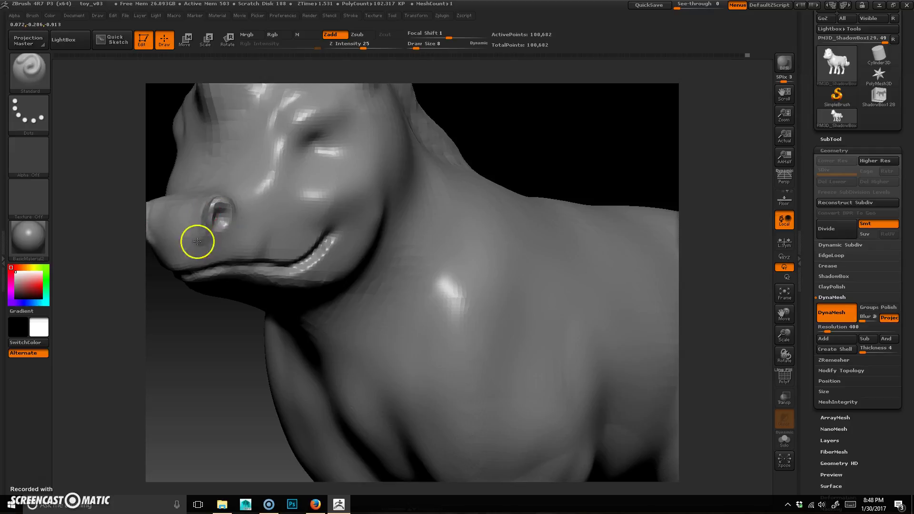
{"action": "mouse_move", "coordinate": [218, 350]}
{"action": "left_mouse_down"}
{"action": "mouse_move", "coordinate": [280, 378]}
{"action": "mouse_move", "coordinate": [285, 216]}
{"action": "left_mouse_up"}
{"action": "key", "text": "space"}
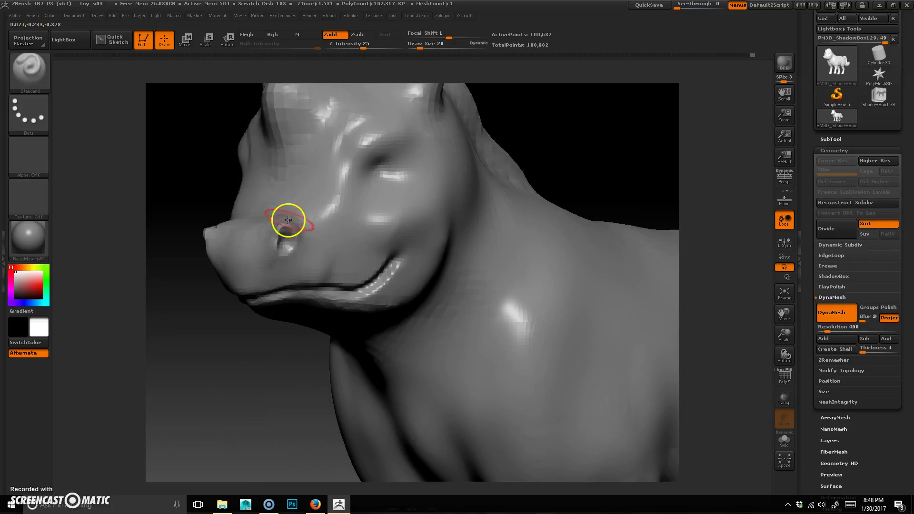
{"action": "mouse_move", "coordinate": [259, 323]}
{"action": "left_mouse_down"}
{"action": "mouse_move", "coordinate": [257, 364]}
{"action": "mouse_move", "coordinate": [219, 241]}
{"action": "left_mouse_up"}
{"action": "key", "text": "space"}
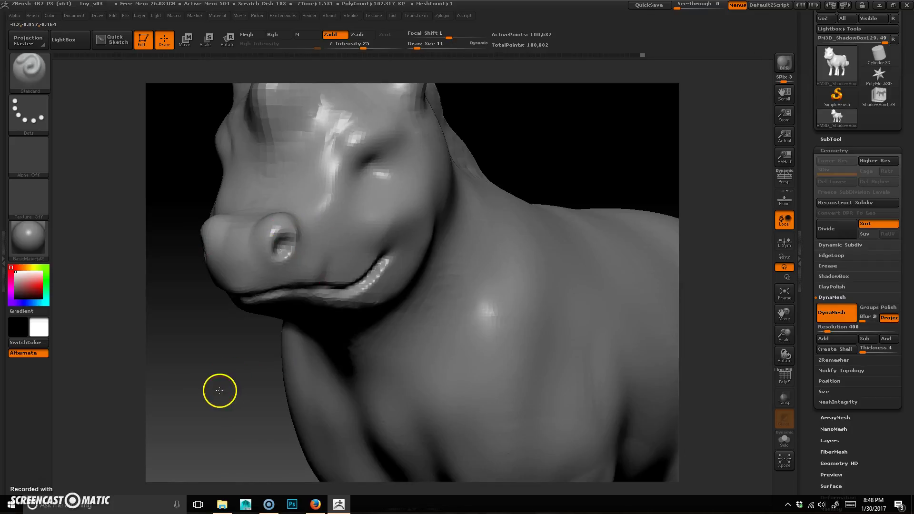
{"action": "left_click_drag", "start_coordinate": [219, 390], "coordinate": [297, 234]}
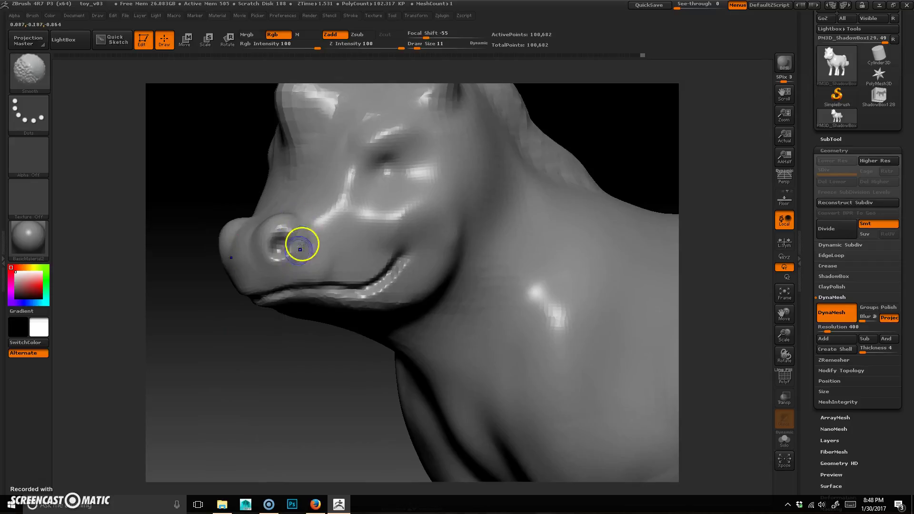
Build up round eyeballs inside the eye sockets with the Standard brush at draw size 11
{"action": "left_click_drag", "start_coordinate": [247, 380], "coordinate": [472, 198]}
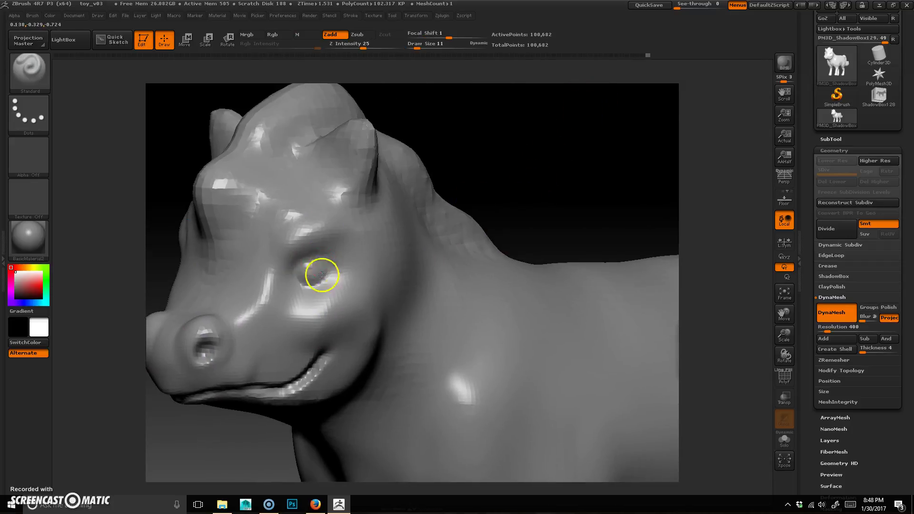
{"action": "left_click_drag", "start_coordinate": [276, 372], "coordinate": [220, 435]}
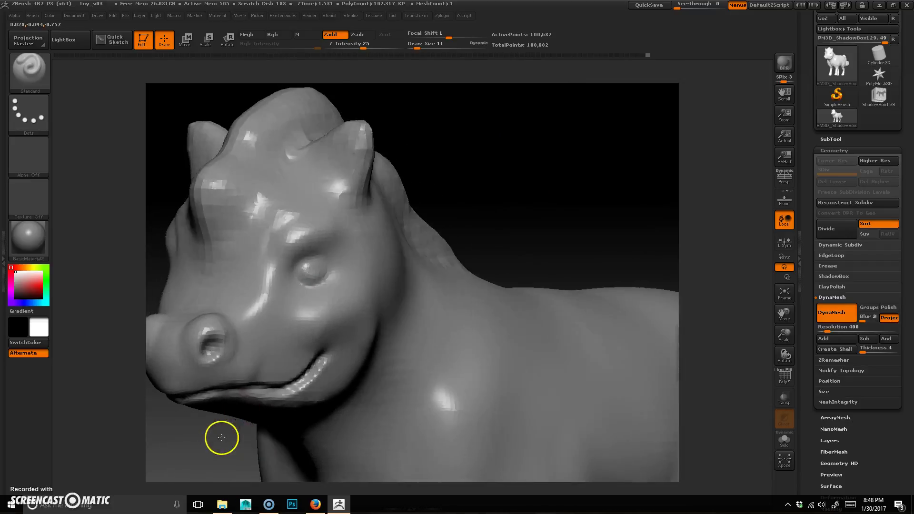
Sculpt forelock hair strands over the forehead and between the ears with the Standard brush at draw size 11
{"action": "left_click_drag", "start_coordinate": [494, 182], "coordinate": [480, 203]}
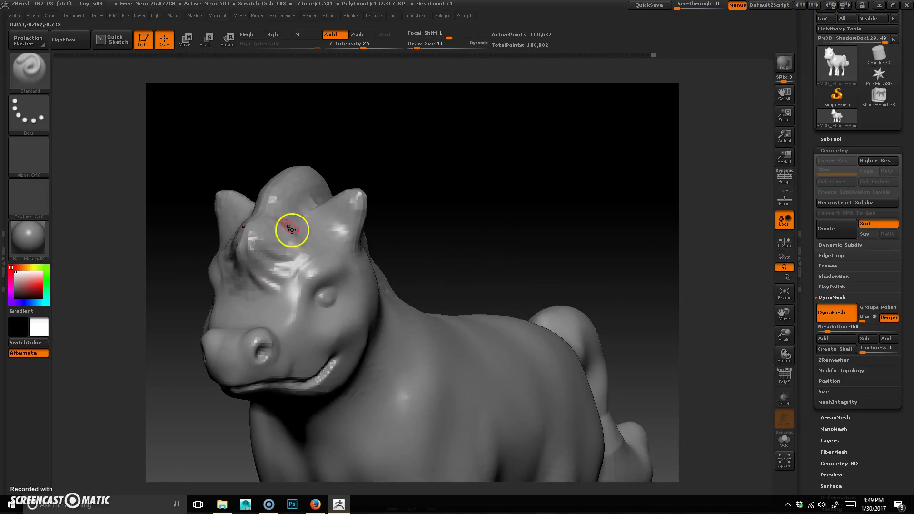
{"action": "left_click_drag", "start_coordinate": [479, 214], "coordinate": [405, 206]}
{"action": "left_click_drag", "start_coordinate": [260, 295], "coordinate": [271, 300]}
{"action": "left_click_drag", "start_coordinate": [489, 189], "coordinate": [329, 188]}
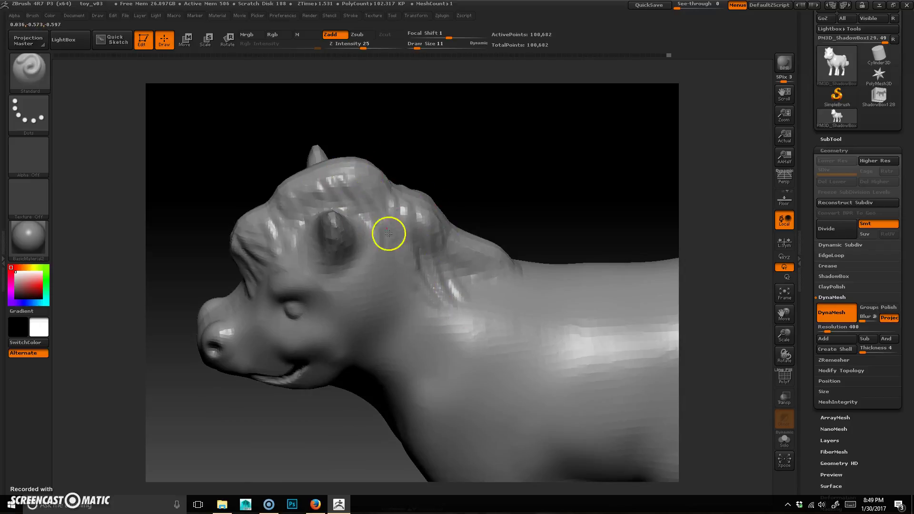
Add flowing hair strands to the mane along both sides of the neck
{"action": "left_click_drag", "start_coordinate": [404, 183], "coordinate": [447, 288]}
{"action": "left_click_drag", "start_coordinate": [494, 377], "coordinate": [400, 162]}
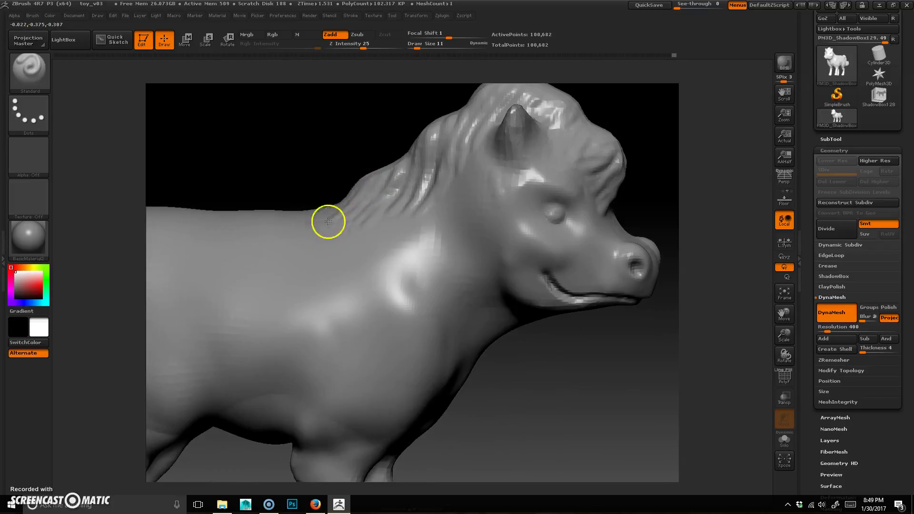
{"action": "left_click_drag", "start_coordinate": [492, 336], "coordinate": [363, 177]}
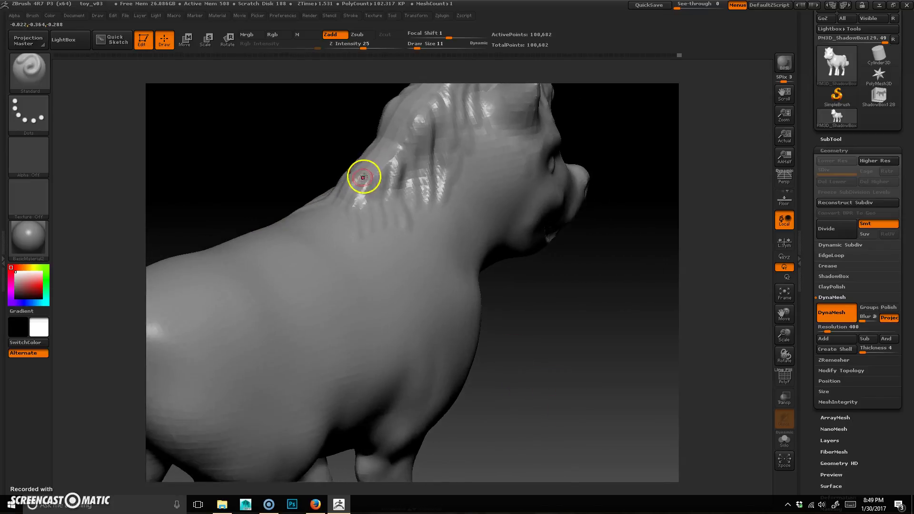
{"action": "mouse_move", "coordinate": [552, 360]}
{"action": "left_mouse_down"}
{"action": "mouse_move", "coordinate": [537, 339]}
{"action": "mouse_move", "coordinate": [484, 327]}
{"action": "mouse_move", "coordinate": [515, 322]}
{"action": "mouse_move", "coordinate": [739, 190]}
{"action": "left_mouse_up"}
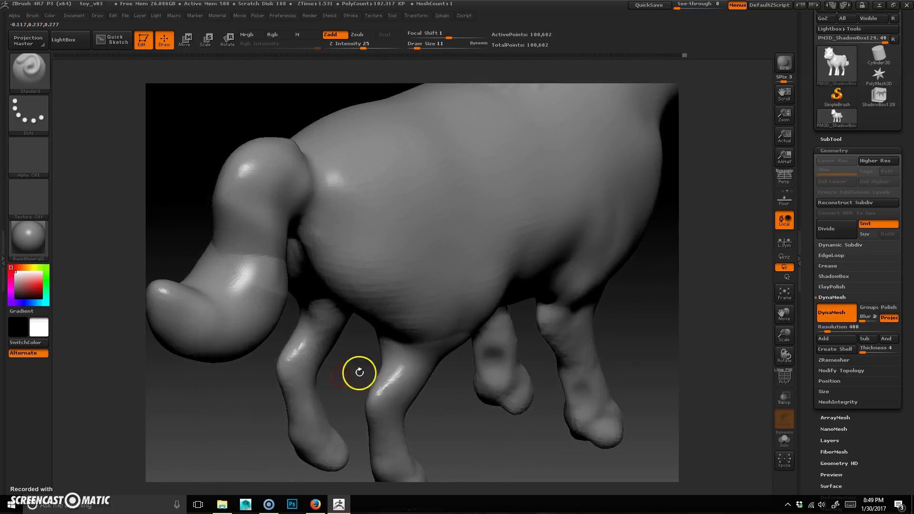
Sculpt lengthwise hair strands along the side and upper part of the tail
{"action": "left_click_drag", "start_coordinate": [249, 409], "coordinate": [255, 411], "text": "alt"}
{"action": "mouse_move", "coordinate": [304, 160]}
{"action": "left_mouse_down"}
{"action": "mouse_move", "coordinate": [244, 269]}
{"action": "mouse_move", "coordinate": [276, 175]}
{"action": "mouse_move", "coordinate": [308, 158]}
{"action": "mouse_move", "coordinate": [301, 172]}
{"action": "mouse_move", "coordinate": [289, 162]}
{"action": "left_mouse_up"}
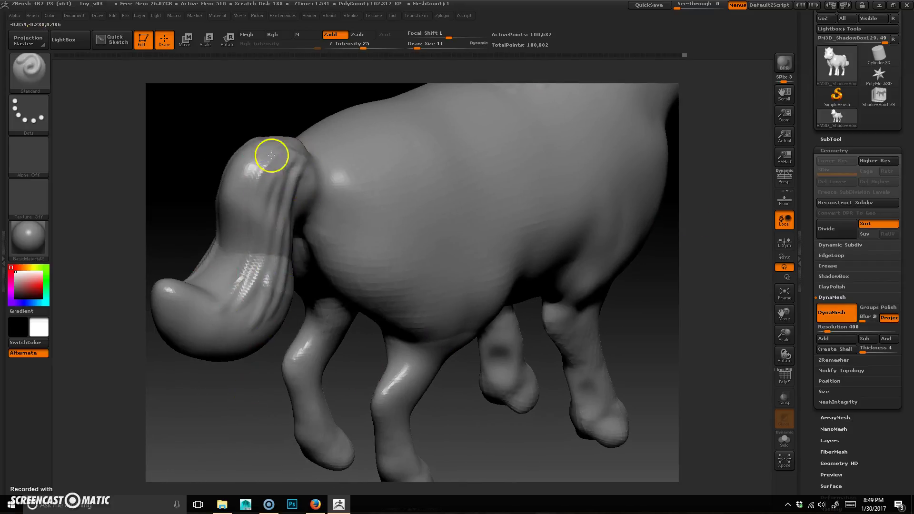
{"action": "mouse_move", "coordinate": [173, 386]}
{"action": "left_mouse_down"}
{"action": "mouse_move", "coordinate": [182, 424]}
{"action": "mouse_move", "coordinate": [279, 150]}
{"action": "mouse_move", "coordinate": [267, 188]}
{"action": "left_mouse_up"}
{"action": "left_click_drag", "start_coordinate": [340, 395], "coordinate": [279, 238]}
{"action": "left_click_drag", "start_coordinate": [263, 153], "coordinate": [222, 232]}
{"action": "left_click_drag", "start_coordinate": [233, 323], "coordinate": [271, 234]}
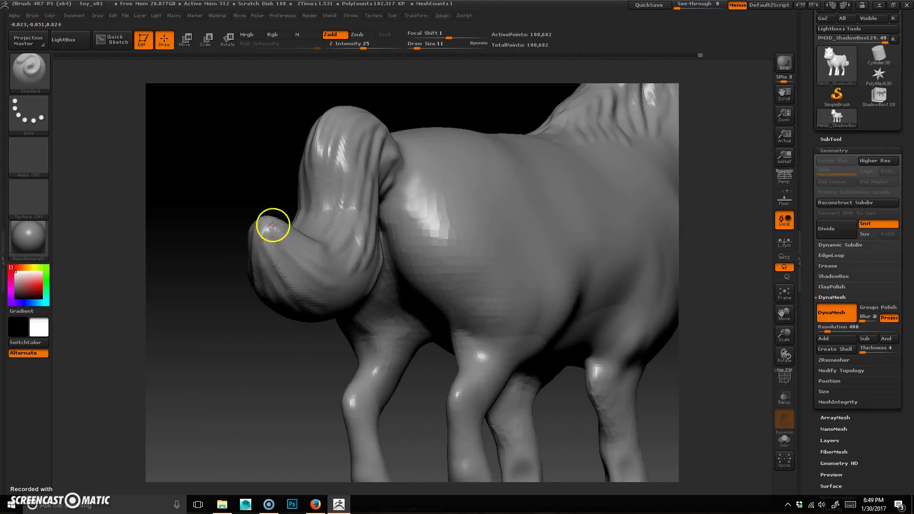
Extend the hair strands over the tail's curled tip, outer side and underside
{"action": "left_click_drag", "start_coordinate": [295, 370], "coordinate": [283, 208]}
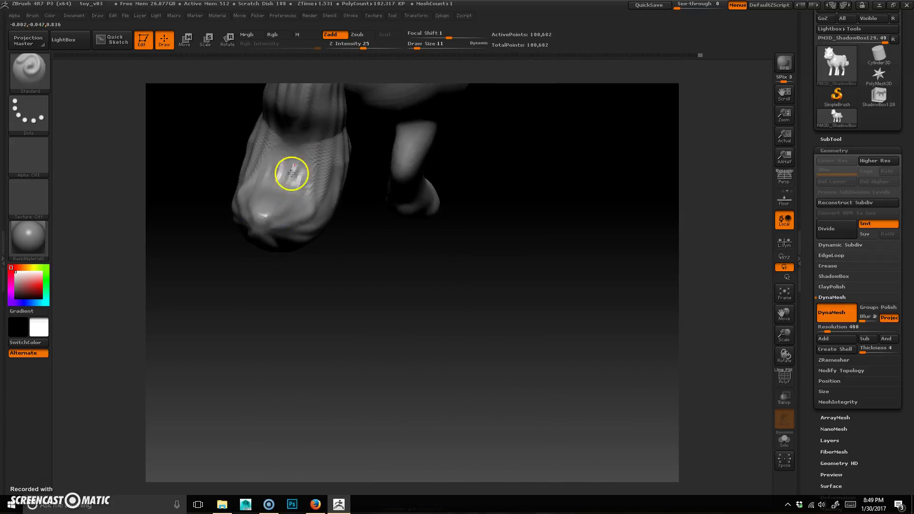
{"action": "left_click_drag", "start_coordinate": [324, 285], "coordinate": [287, 234]}
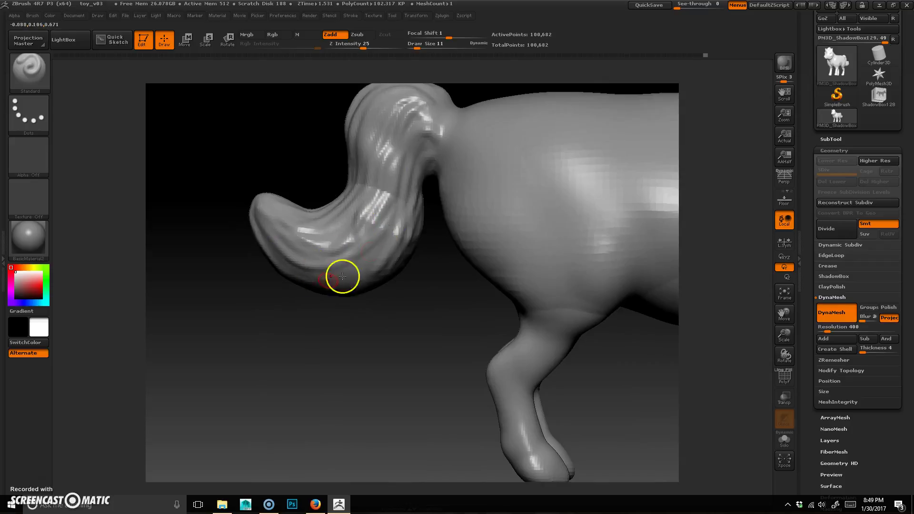
{"action": "left_click_drag", "start_coordinate": [361, 373], "coordinate": [370, 258]}
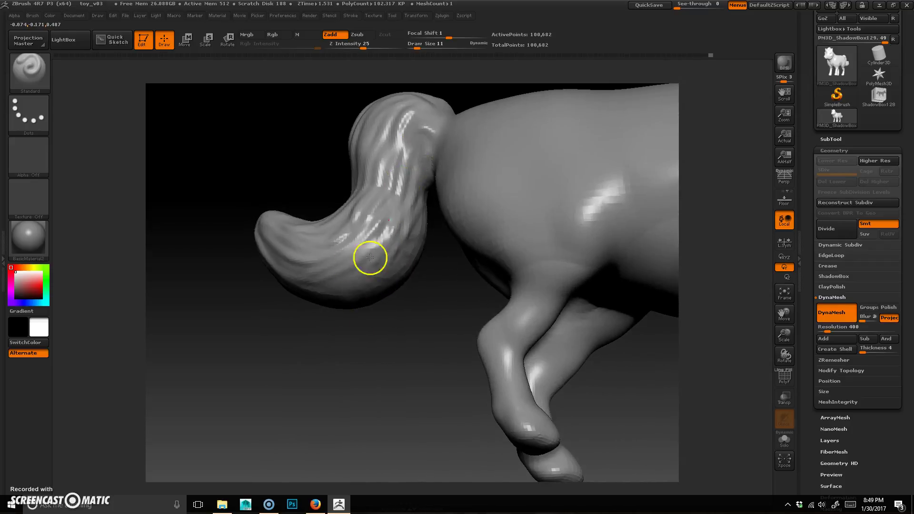
{"action": "left_click_drag", "start_coordinate": [376, 296], "coordinate": [333, 245]}
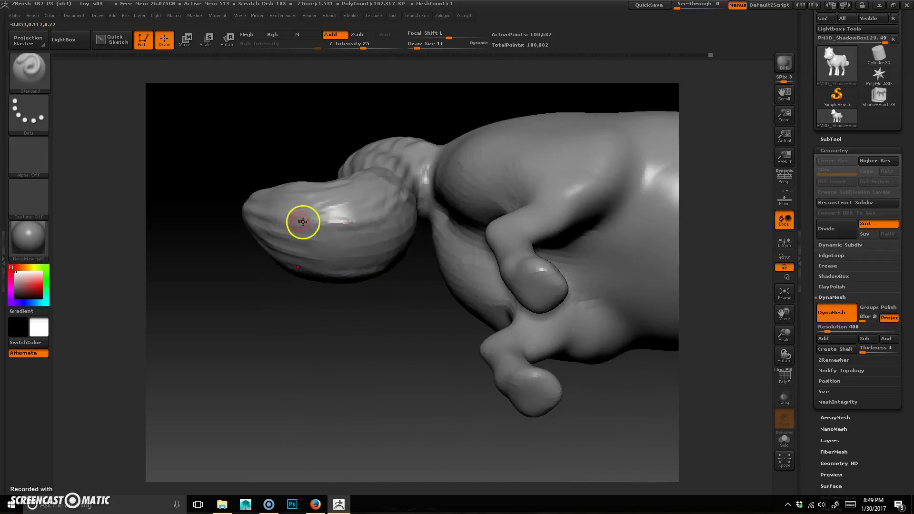
{"action": "left_click_drag", "start_coordinate": [348, 325], "coordinate": [559, 287]}
{"action": "left_click_drag", "start_coordinate": [258, 280], "coordinate": [301, 317]}
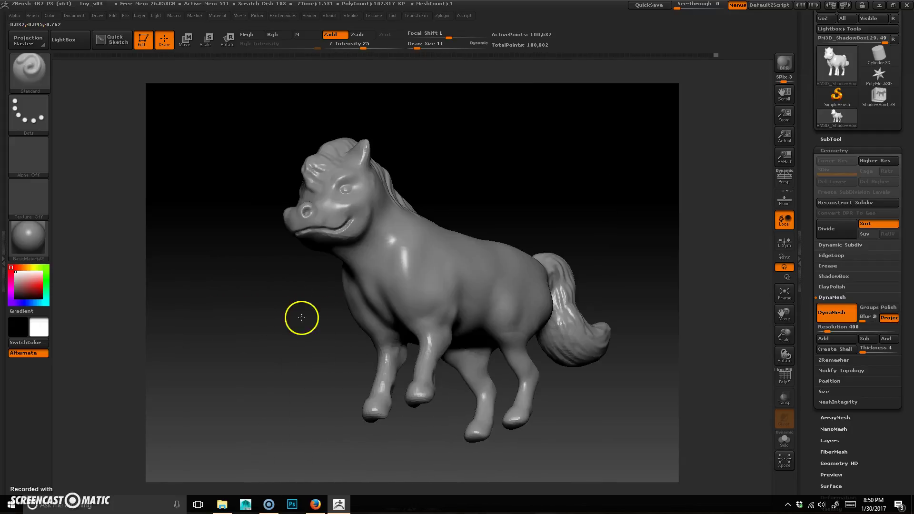
Save the project as a new version named toy_v04
{"action": "left_click_drag", "start_coordinate": [578, 406], "coordinate": [609, 336]}
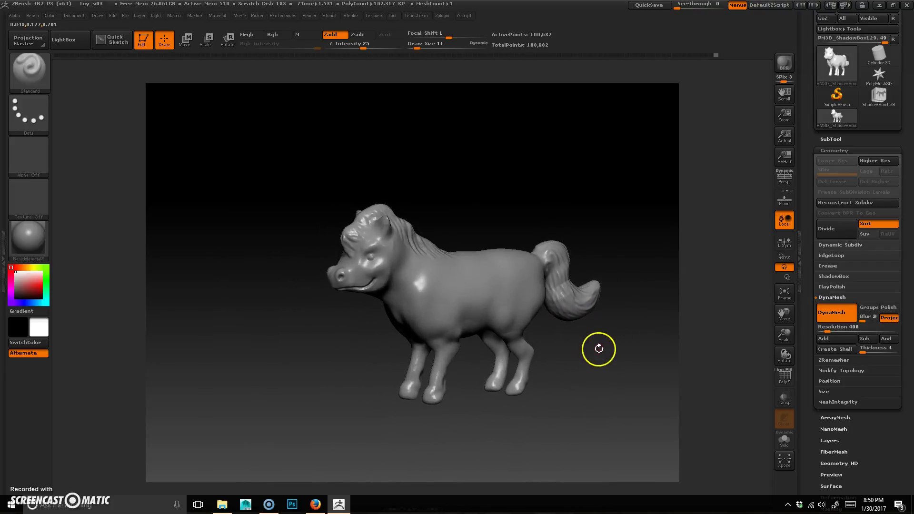
{"action": "key", "text": "ctrl+shift+s"}
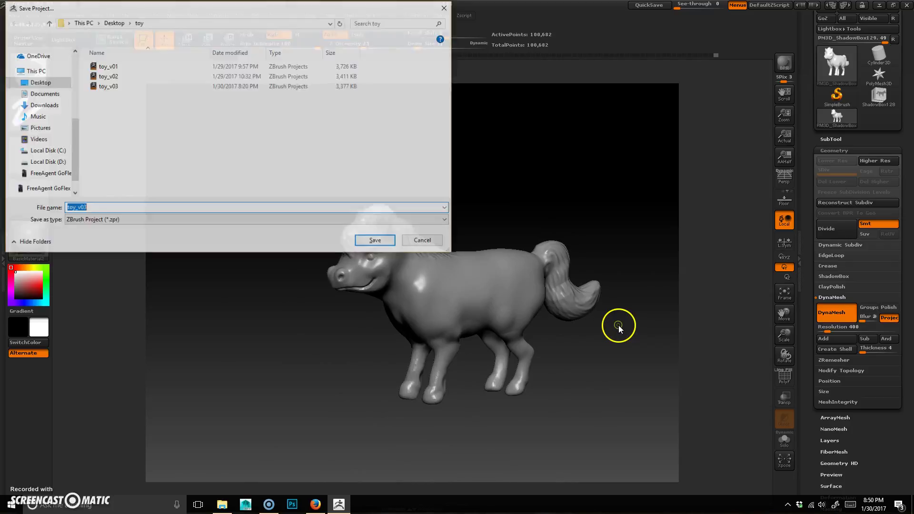
{"action": "key", "text": "BackSpace"}
{"action": "type", "text": "4"}
{"action": "key", "text": "Return"}
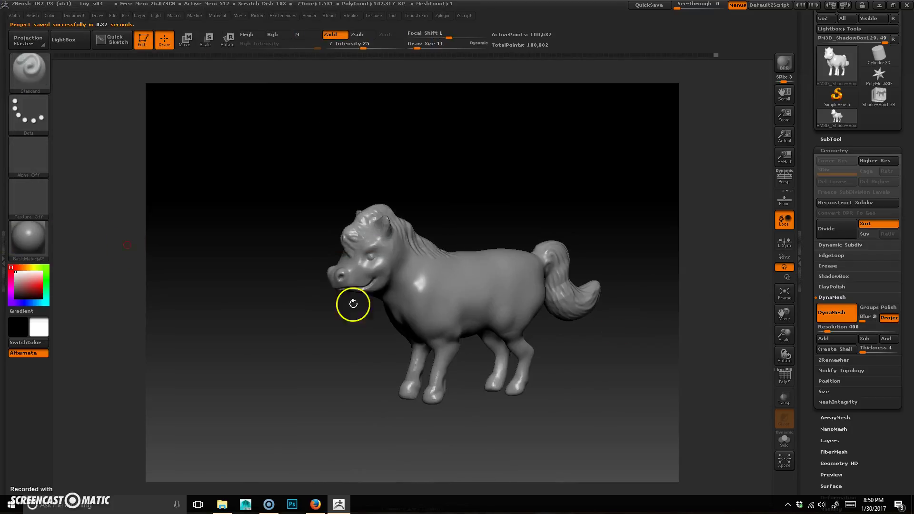
Try remeshing the horse with ZRemesher at a target polygon count of 5 with DynaMesh turned off, and undo the remesh
{"action": "left_click", "coordinate": [844, 320]}
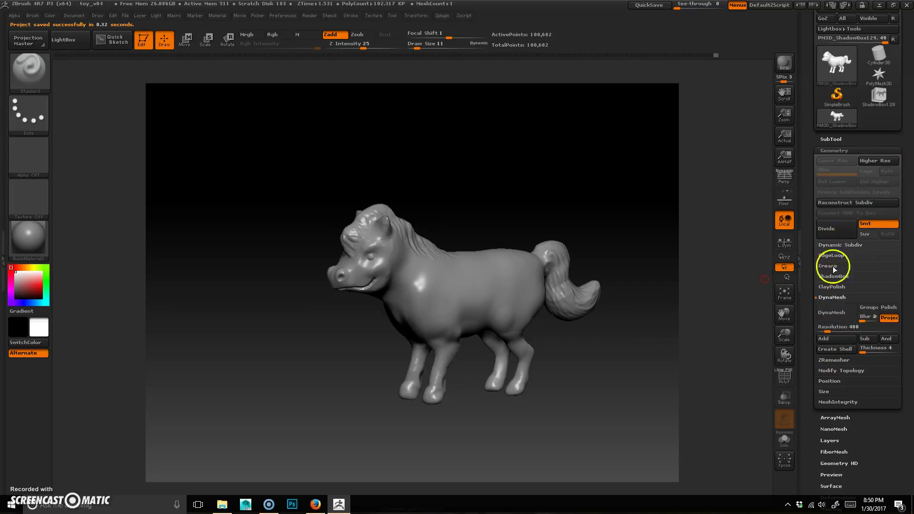
{"action": "left_click", "coordinate": [838, 360]}
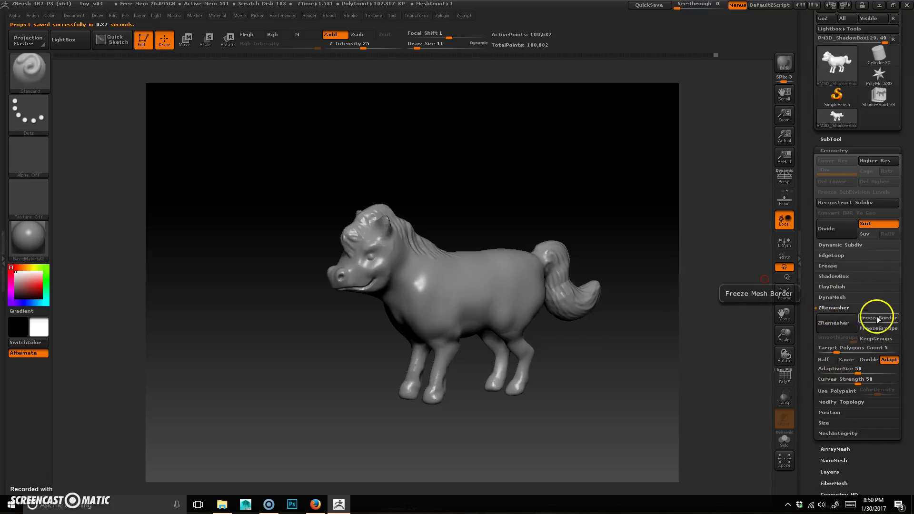
{"action": "left_click", "coordinate": [837, 323]}
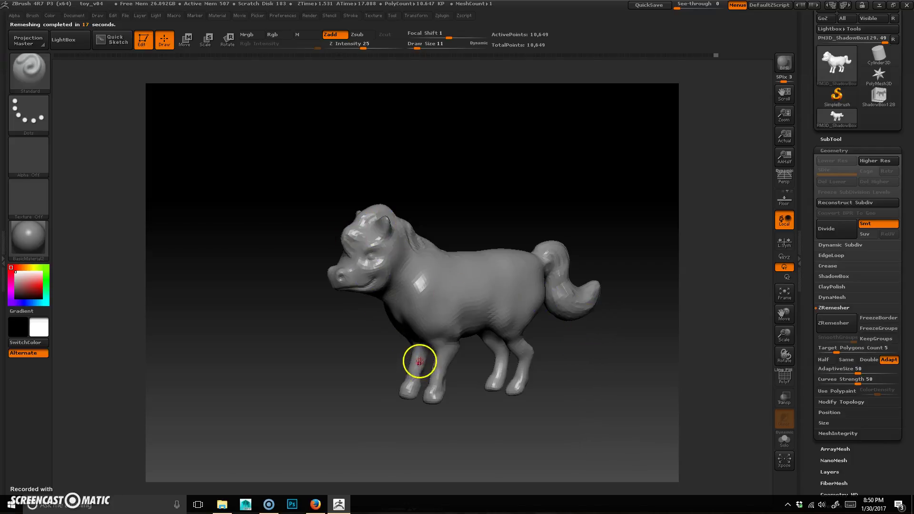
{"action": "key", "text": "ctrl+z"}
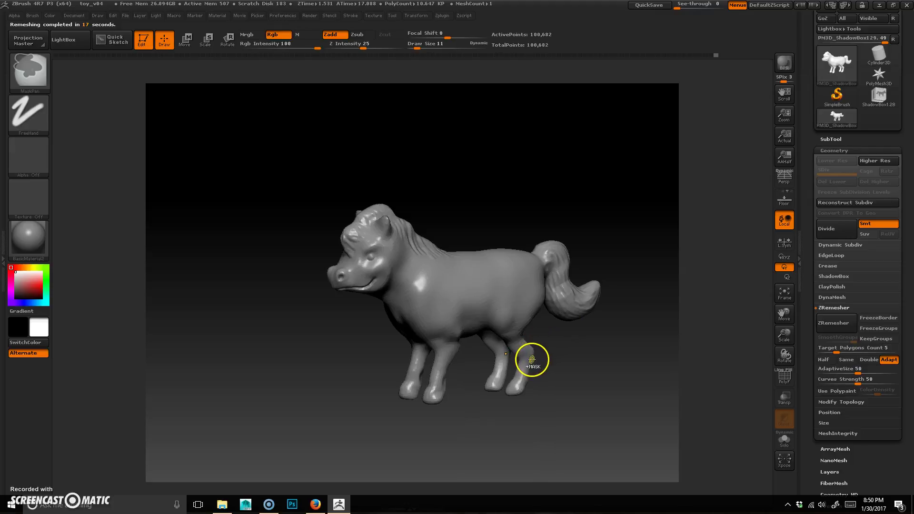
Remesh the horse with ZRemesher at a target polygon count of 15
{"action": "left_click", "coordinate": [886, 349]}
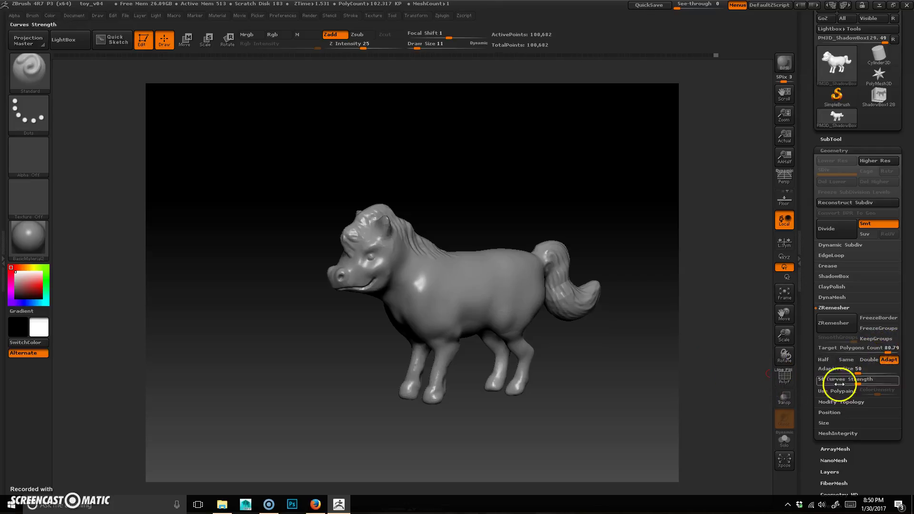
{"action": "left_click", "coordinate": [889, 349]}
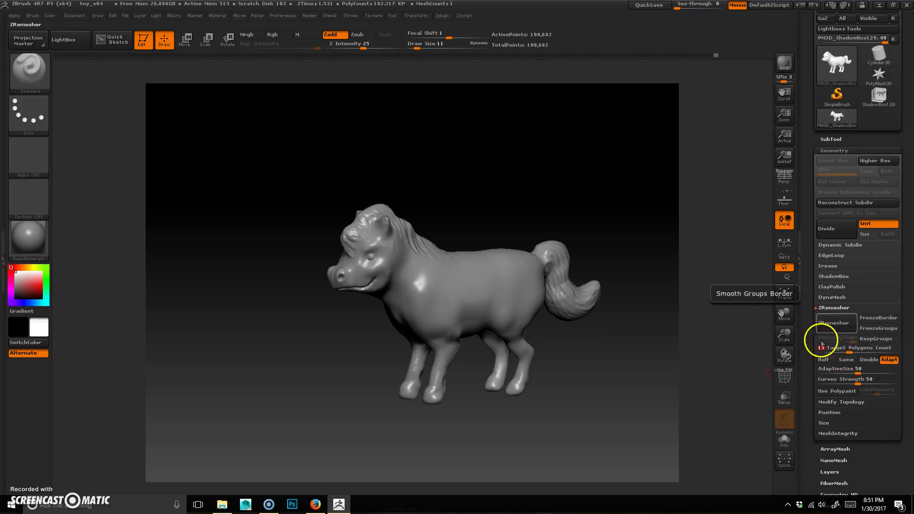
{"action": "left_click", "coordinate": [836, 322]}
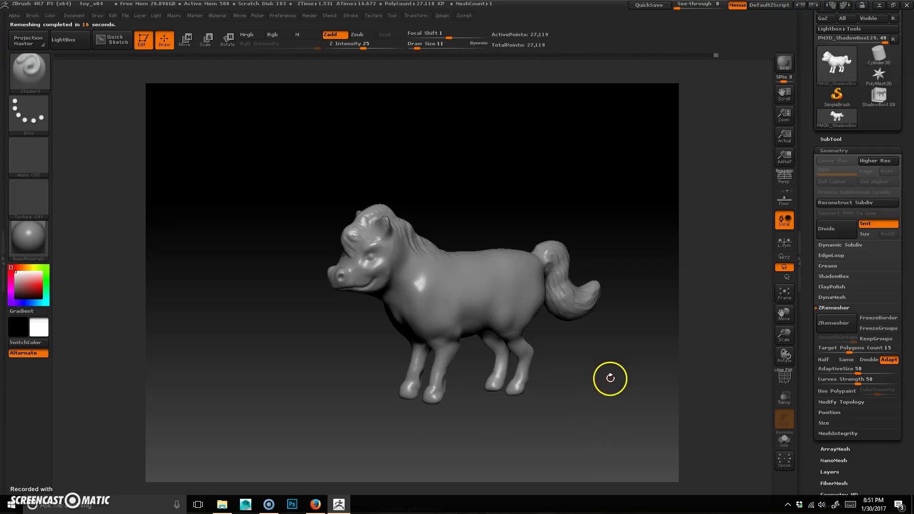
Show the polygon wireframe and examine the new topology on the horse's head, body, legs and tail
{"action": "key", "text": "shift+f"}
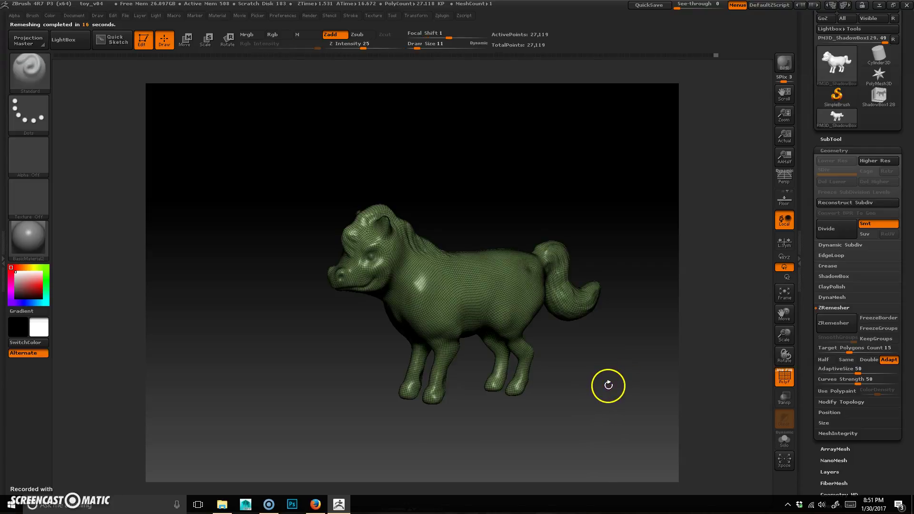
{"action": "left_click_drag", "start_coordinate": [342, 384], "coordinate": [653, 375]}
{"action": "left_click_drag", "start_coordinate": [259, 369], "coordinate": [309, 362]}
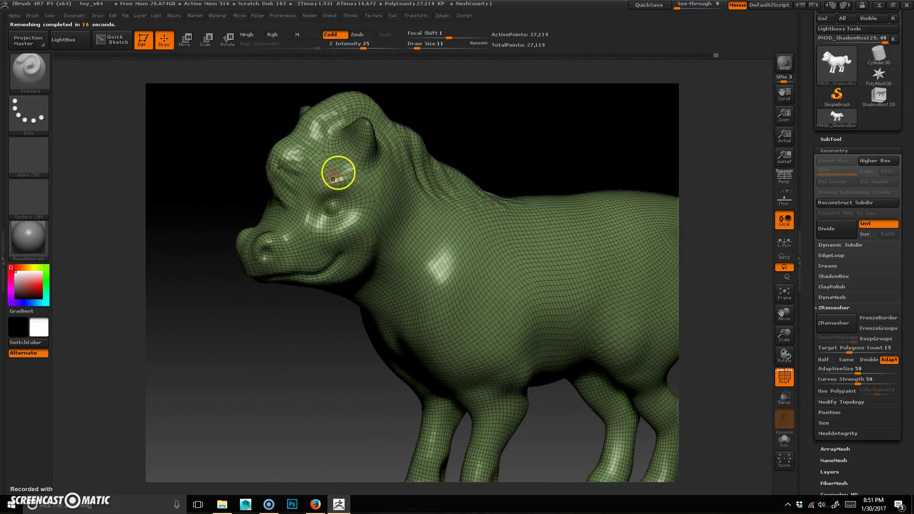
{"action": "mouse_move", "coordinate": [339, 408]}
{"action": "left_mouse_down", "text": "alt"}
{"action": "mouse_move", "coordinate": [285, 281]}
{"action": "mouse_move", "coordinate": [255, 245]}
{"action": "left_mouse_up", "text": "alt"}
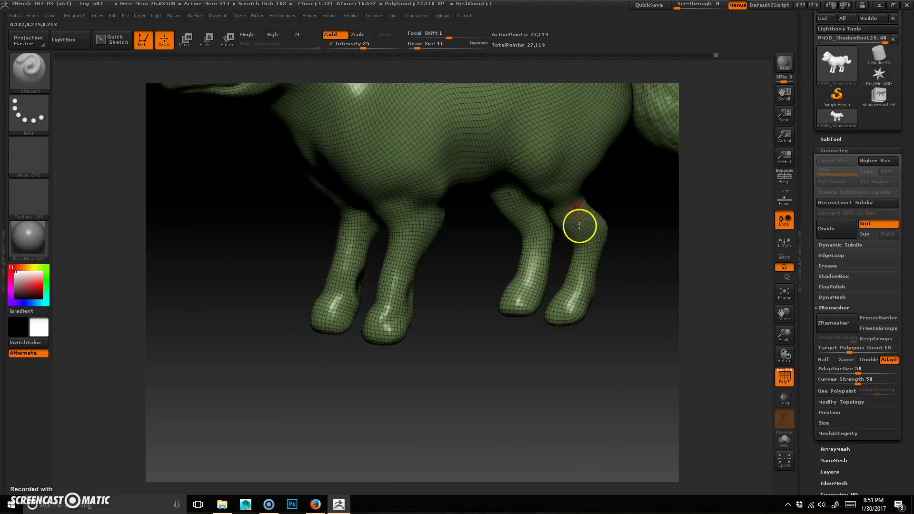
{"action": "mouse_move", "coordinate": [610, 335]}
{"action": "left_mouse_down", "text": "alt"}
{"action": "mouse_move", "coordinate": [400, 467]}
{"action": "mouse_move", "coordinate": [354, 479]}
{"action": "left_mouse_up", "text": "alt"}
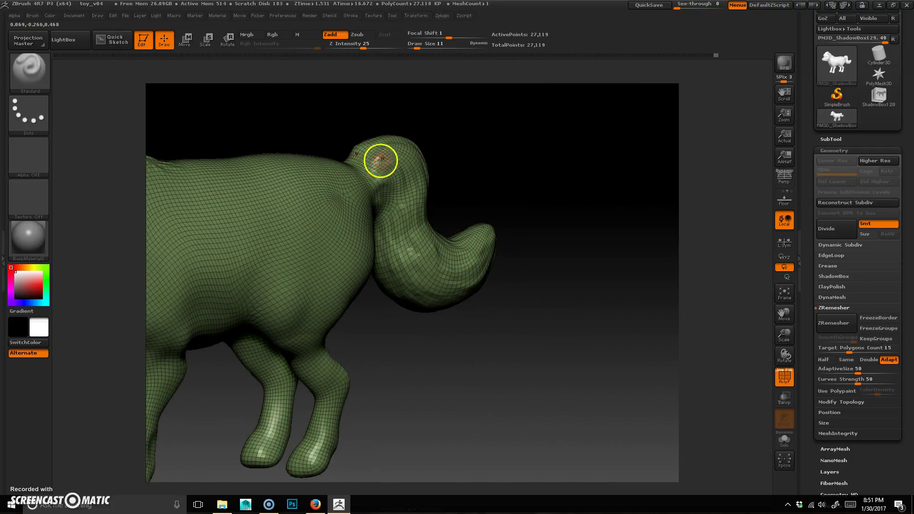
{"action": "left_click_drag", "start_coordinate": [402, 379], "coordinate": [659, 332], "text": "alt"}
{"action": "left_click_drag", "start_coordinate": [219, 307], "coordinate": [298, 288], "text": "alt"}
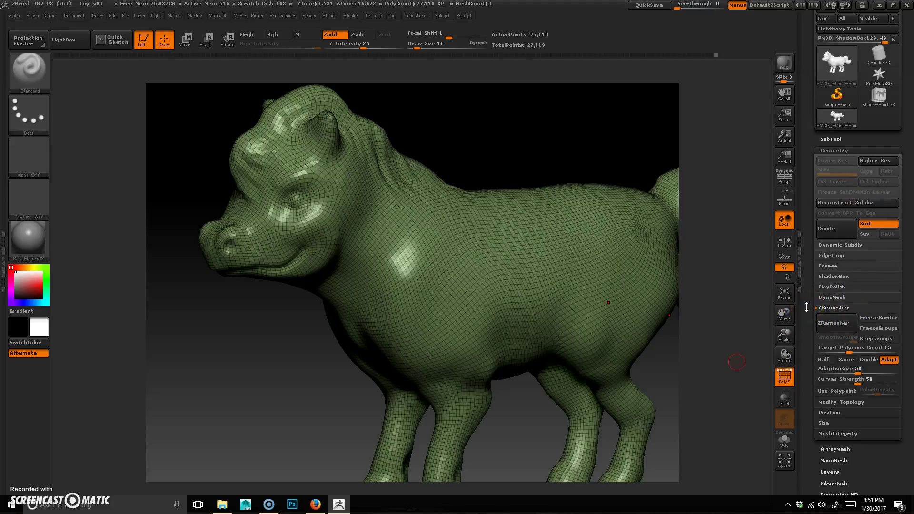
Subdivide the horse twice, hide the wireframe, and compare subdivision level 1 with level 3, ending on level 3
{"action": "left_click", "coordinate": [842, 232]}
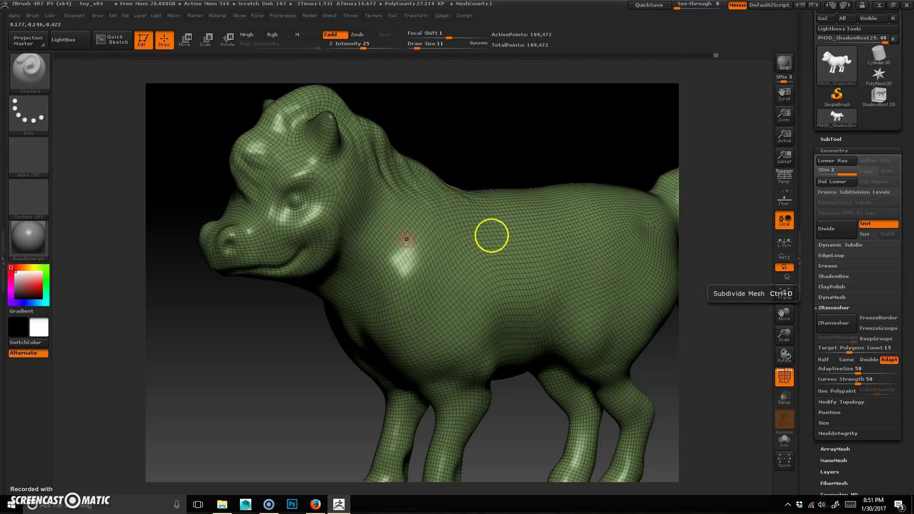
{"action": "left_click", "coordinate": [837, 228]}
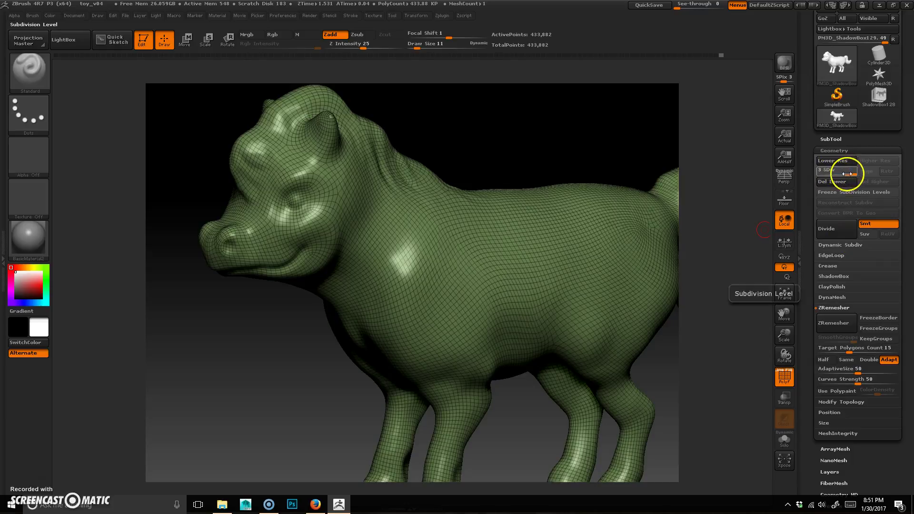
{"action": "left_click", "coordinate": [826, 173]}
{"action": "left_click_drag", "start_coordinate": [831, 172], "coordinate": [860, 175]}
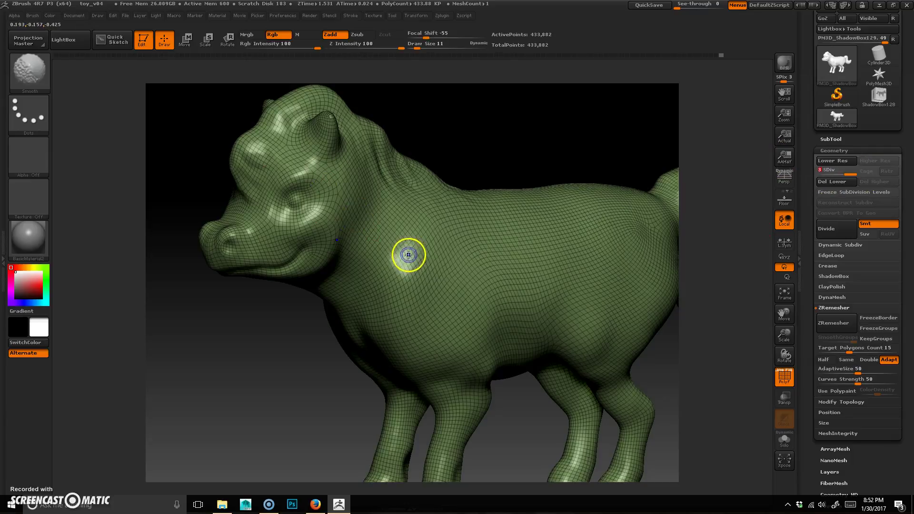
{"action": "key", "text": "shift+f"}
{"action": "left_click", "coordinate": [826, 174]}
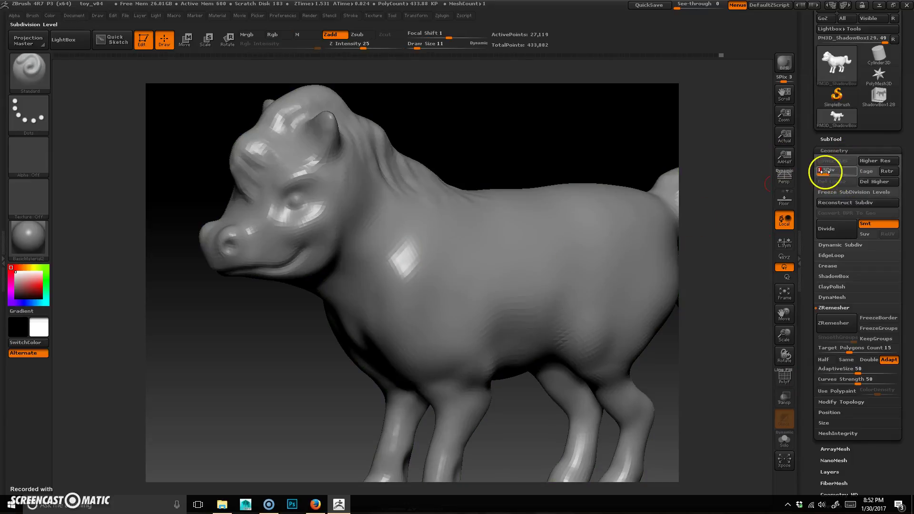
{"action": "left_click_drag", "start_coordinate": [825, 174], "coordinate": [857, 173]}
Build up and smooth the lids around the horse's eye using the Standard brush at Draw Size 19
{"action": "left_click_drag", "start_coordinate": [447, 137], "coordinate": [364, 237], "text": "alt"}
{"action": "left_click_drag", "start_coordinate": [196, 357], "coordinate": [281, 414], "text": "alt"}
{"action": "left_click_drag", "start_coordinate": [240, 378], "coordinate": [302, 367], "text": "alt"}
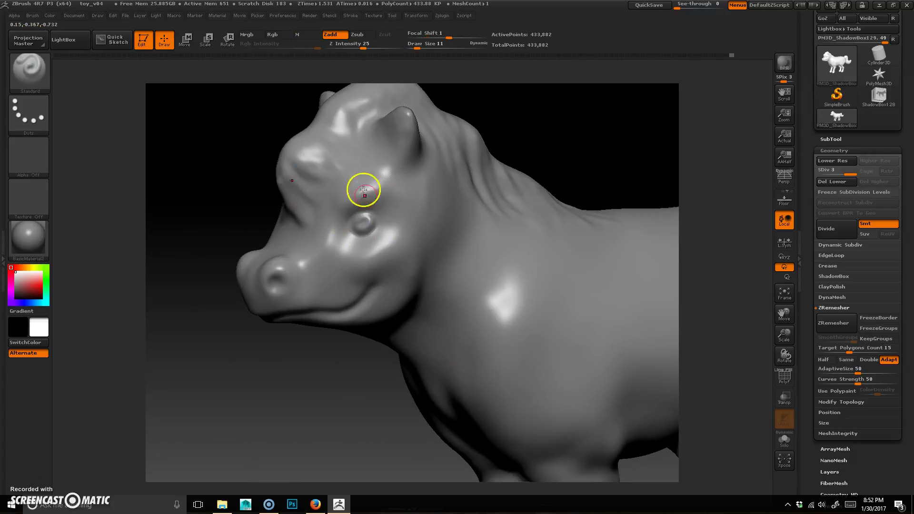
{"action": "key", "text": "space"}
{"action": "left_click_drag", "start_coordinate": [361, 207], "coordinate": [365, 207]}
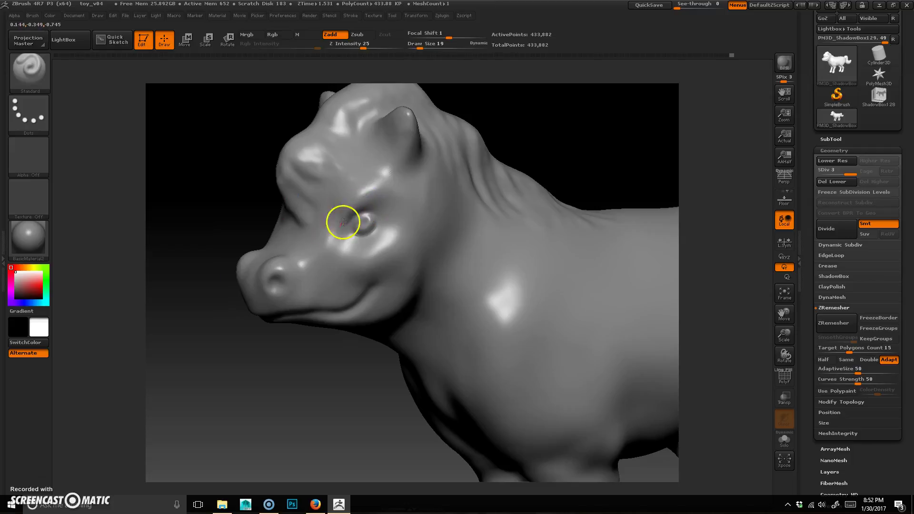
{"action": "mouse_move", "coordinate": [368, 239]}
{"action": "left_mouse_down"}
{"action": "mouse_move", "coordinate": [375, 235]}
{"action": "mouse_move", "coordinate": [361, 241]}
{"action": "left_mouse_up"}
{"action": "key", "text": "shift"}
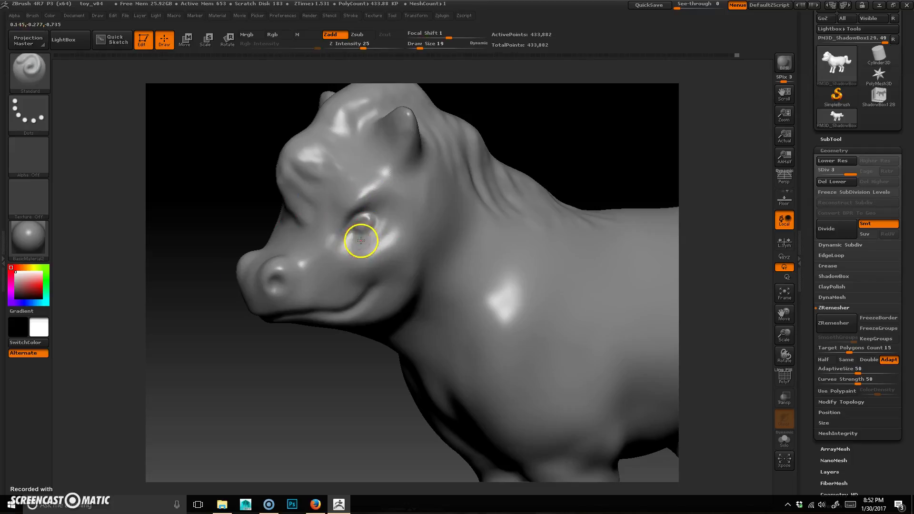
Sharpen the mouth crease from the smile's corner to the front lip with Draw Size 14 and Focal Shift 79
{"action": "left_click_drag", "start_coordinate": [314, 388], "coordinate": [347, 368]}
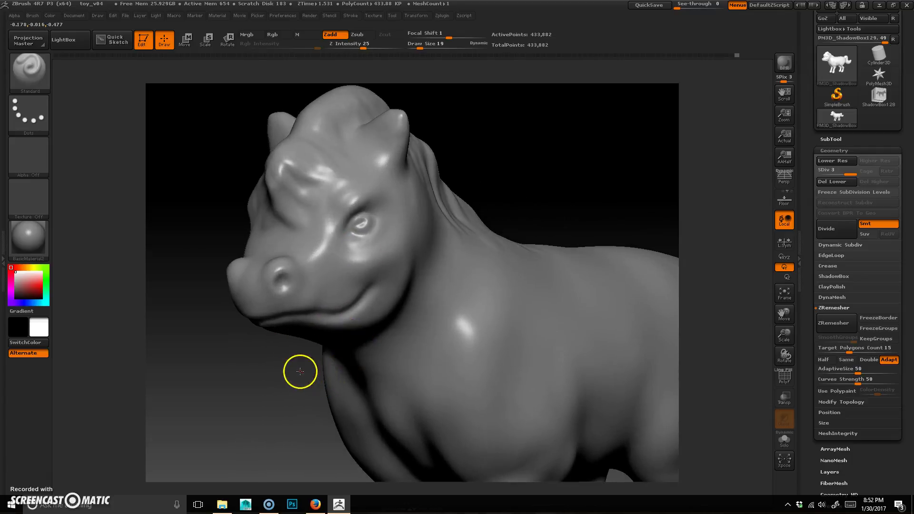
{"action": "mouse_move", "coordinate": [305, 390]}
{"action": "left_mouse_down"}
{"action": "mouse_move", "coordinate": [277, 377]}
{"action": "mouse_move", "coordinate": [360, 296]}
{"action": "mouse_move", "coordinate": [390, 240]}
{"action": "mouse_move", "coordinate": [335, 310]}
{"action": "mouse_move", "coordinate": [354, 313]}
{"action": "left_mouse_up"}
{"action": "left_click_drag", "start_coordinate": [293, 359], "coordinate": [314, 369]}
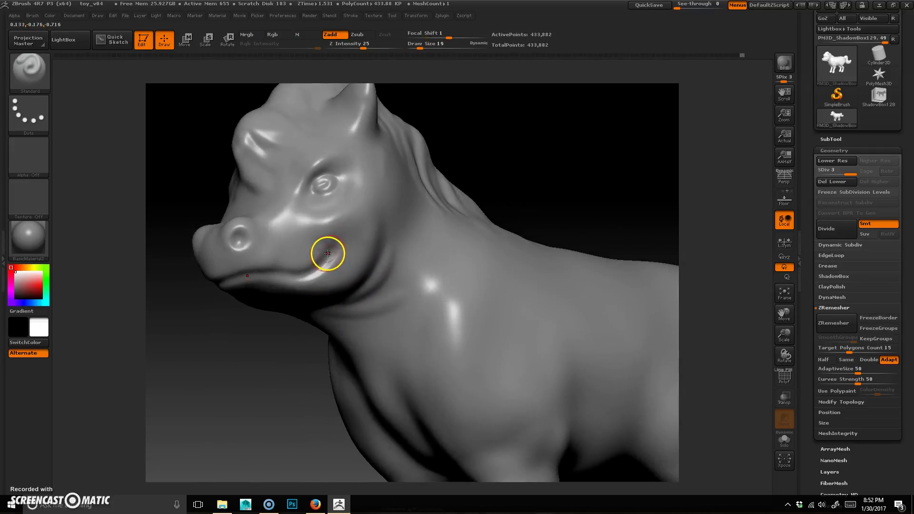
{"action": "key", "text": "space"}
{"action": "mouse_move", "coordinate": [330, 255]}
{"action": "left_mouse_down"}
{"action": "mouse_move", "coordinate": [372, 270]}
{"action": "mouse_move", "coordinate": [401, 264]}
{"action": "left_mouse_up"}
{"action": "key", "text": "space"}
{"action": "key", "text": "ctrl"}
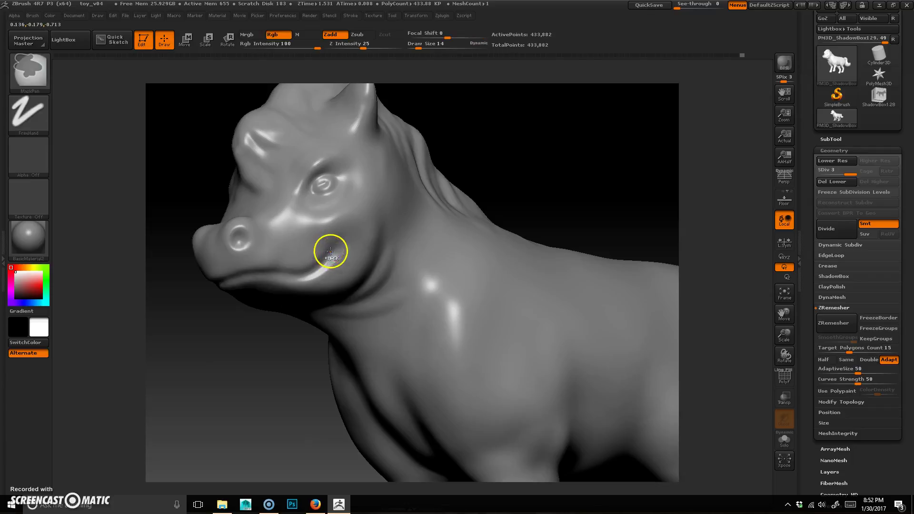
{"action": "key", "text": "ctrl+z"}
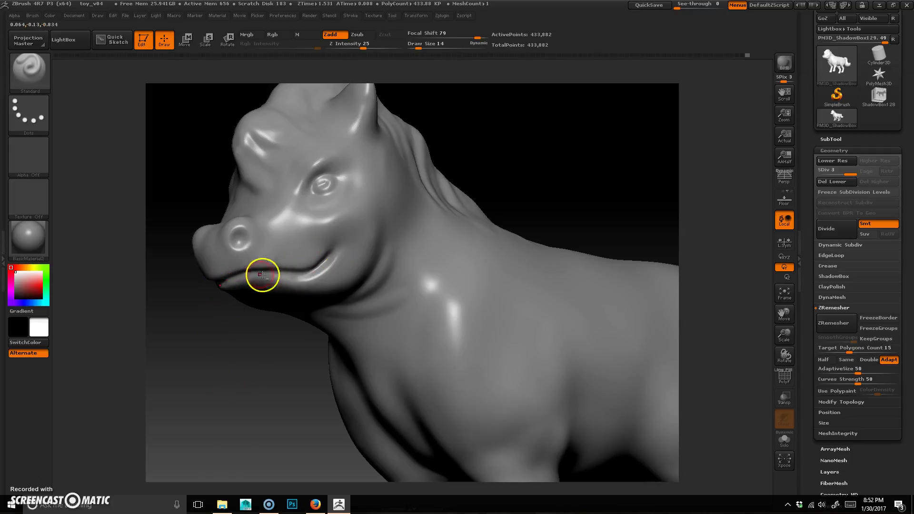
{"action": "mouse_move", "coordinate": [225, 295]}
{"action": "left_mouse_down"}
{"action": "mouse_move", "coordinate": [243, 341]}
{"action": "mouse_move", "coordinate": [239, 259]}
{"action": "left_mouse_up"}
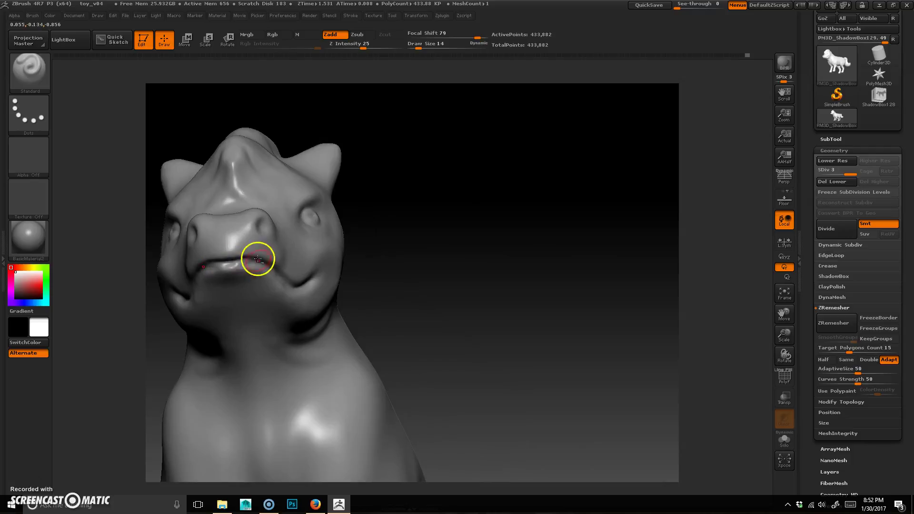
{"action": "mouse_move", "coordinate": [408, 210]}
{"action": "left_mouse_down"}
{"action": "mouse_move", "coordinate": [410, 265]}
{"action": "mouse_move", "coordinate": [365, 271]}
{"action": "mouse_move", "coordinate": [289, 316]}
{"action": "mouse_move", "coordinate": [286, 291]}
{"action": "left_mouse_up"}
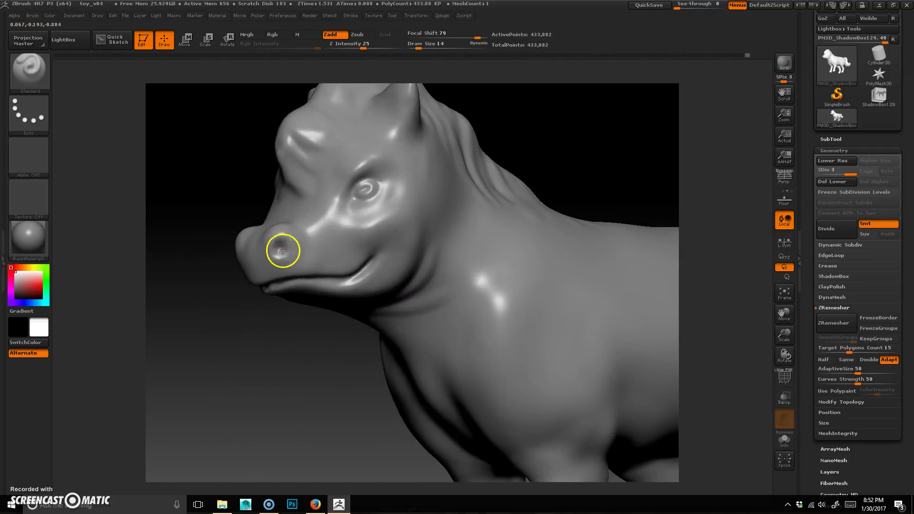
Set the brush's Focal Shift to 19, then refine the nostrils and smooth the top of the muzzle
{"action": "left_click_drag", "start_coordinate": [292, 310], "coordinate": [301, 341]}
{"action": "key", "text": "space"}
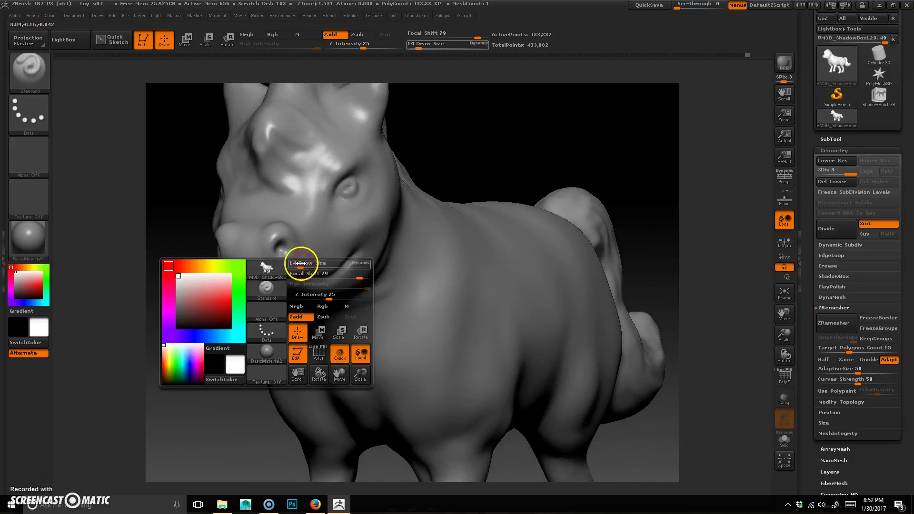
{"action": "mouse_move", "coordinate": [337, 277]}
{"action": "left_mouse_down"}
{"action": "mouse_move", "coordinate": [363, 273]}
{"action": "mouse_move", "coordinate": [336, 280]}
{"action": "left_mouse_up"}
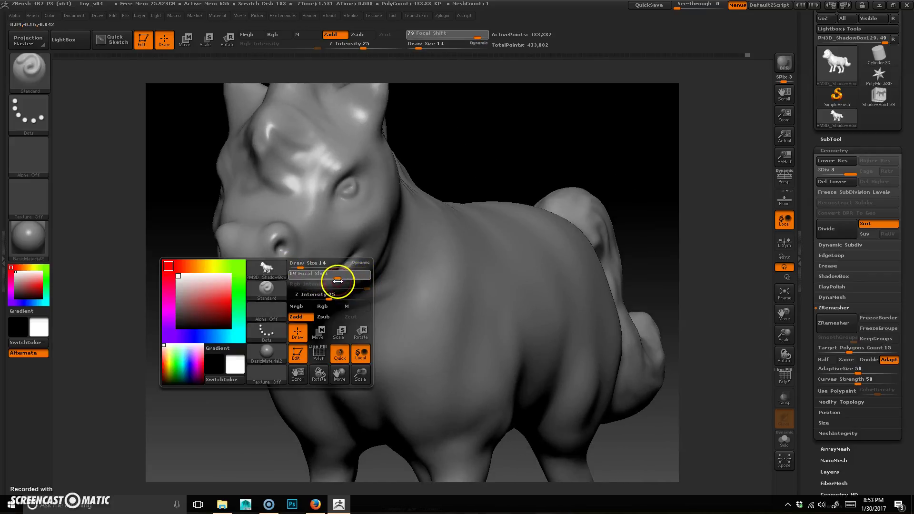
{"action": "left_click_drag", "start_coordinate": [235, 394], "coordinate": [289, 229]}
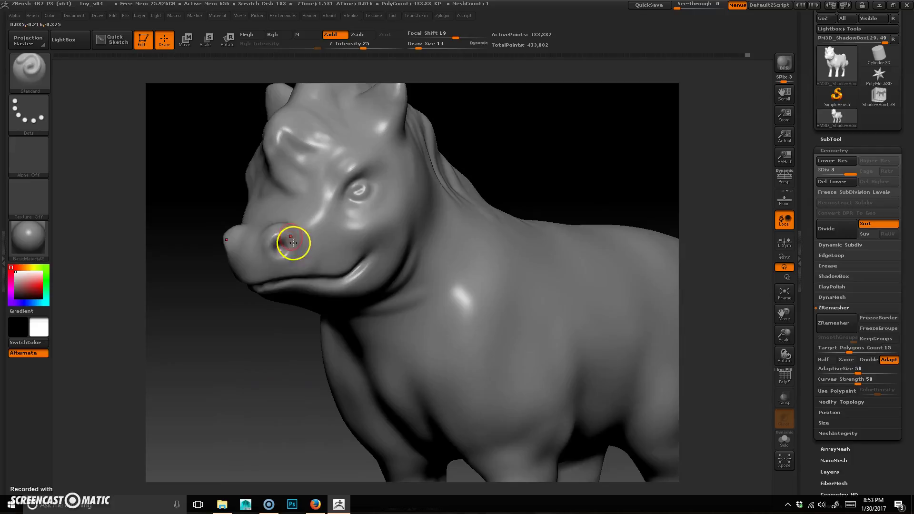
{"action": "left_click_drag", "start_coordinate": [259, 329], "coordinate": [240, 213]}
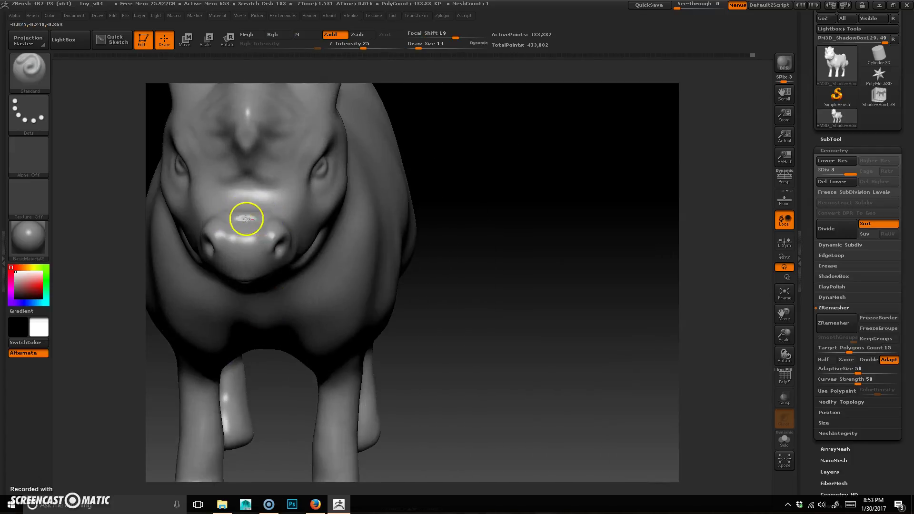
{"action": "key", "text": "shift"}
Smooth the bridge of the nose and the area between the nostril and the eye
{"action": "mouse_move", "coordinate": [470, 279]}
{"action": "left_mouse_down"}
{"action": "mouse_move", "coordinate": [449, 274]}
{"action": "mouse_move", "coordinate": [467, 298]}
{"action": "mouse_move", "coordinate": [412, 257]}
{"action": "left_mouse_up"}
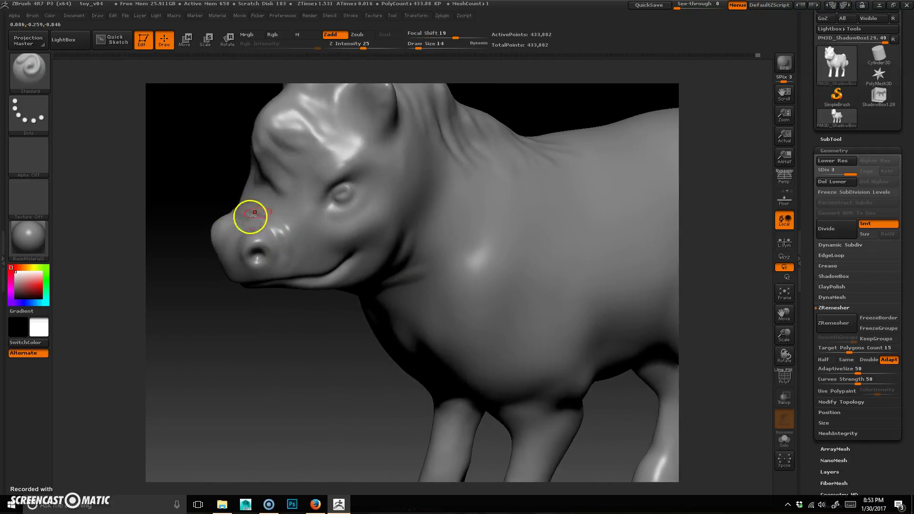
{"action": "key", "text": "shift"}
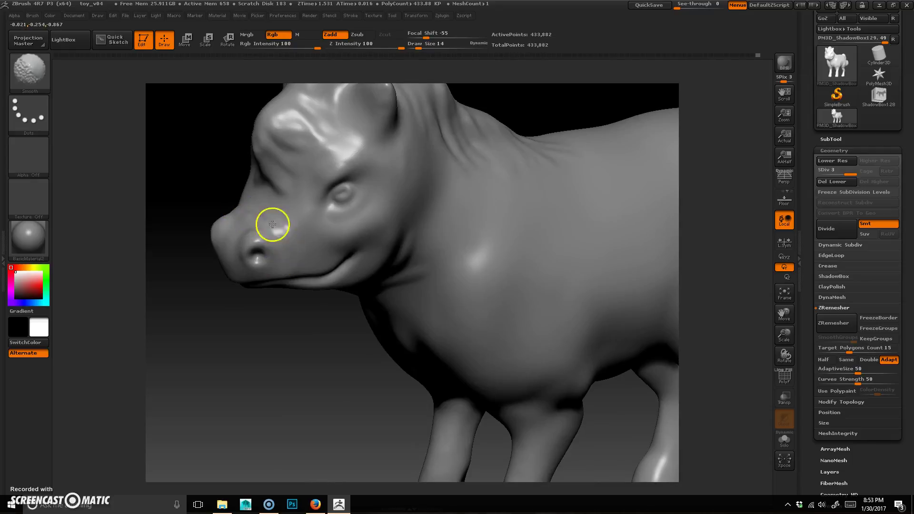
{"action": "left_click_drag", "start_coordinate": [302, 378], "coordinate": [282, 217]}
{"action": "key", "text": "shift"}
{"action": "key", "text": "shift"}
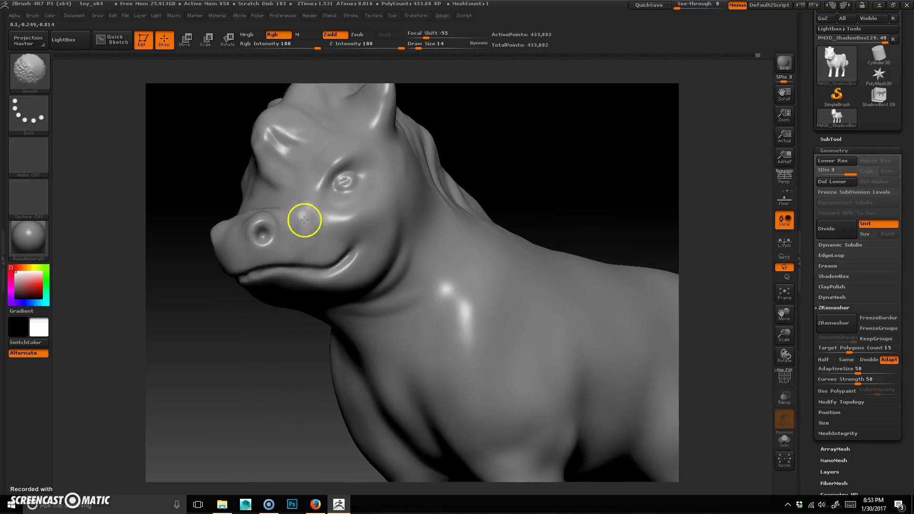
{"action": "key", "text": "shift"}
Hollow out the inner ear, define its rim, and smooth the surface around it
{"action": "mouse_move", "coordinate": [281, 376]}
{"action": "left_mouse_down"}
{"action": "mouse_move", "coordinate": [273, 388]}
{"action": "mouse_move", "coordinate": [326, 367]}
{"action": "mouse_move", "coordinate": [293, 353]}
{"action": "mouse_move", "coordinate": [311, 228]}
{"action": "mouse_move", "coordinate": [256, 246]}
{"action": "left_mouse_up"}
{"action": "left_click_drag", "start_coordinate": [249, 401], "coordinate": [303, 167]}
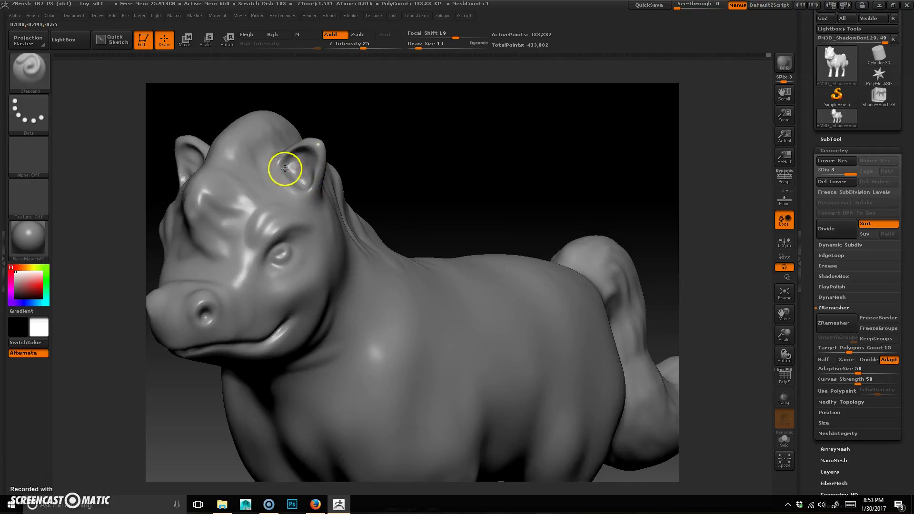
{"action": "key", "text": "shift"}
{"action": "left_click_drag", "start_coordinate": [422, 159], "coordinate": [317, 151]}
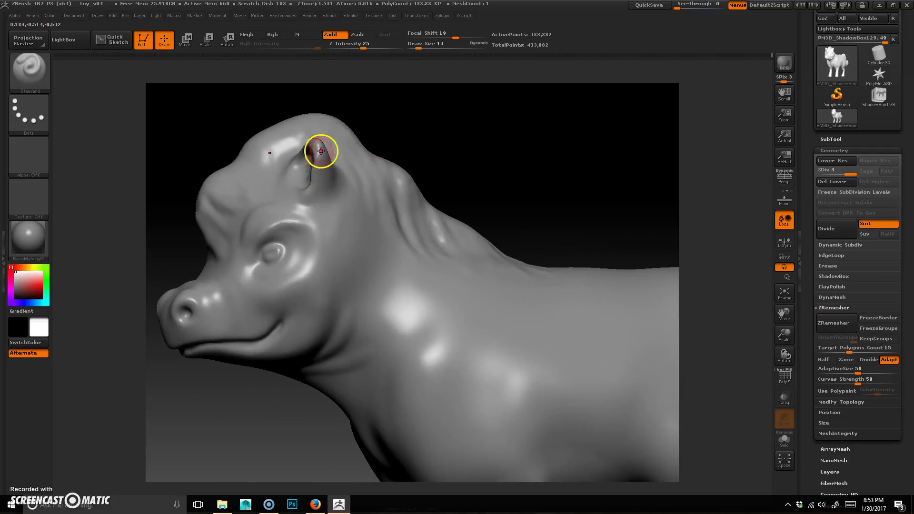
Check the whole horse from several sides and save the project as a new version named toy_v05
{"action": "mouse_move", "coordinate": [488, 135]}
{"action": "left_mouse_down"}
{"action": "mouse_move", "coordinate": [516, 142]}
{"action": "mouse_move", "coordinate": [445, 151]}
{"action": "mouse_move", "coordinate": [622, 424]}
{"action": "mouse_move", "coordinate": [488, 357]}
{"action": "mouse_move", "coordinate": [527, 292]}
{"action": "mouse_move", "coordinate": [525, 324]}
{"action": "mouse_move", "coordinate": [490, 330]}
{"action": "mouse_move", "coordinate": [412, 376]}
{"action": "mouse_move", "coordinate": [394, 346]}
{"action": "left_mouse_up"}
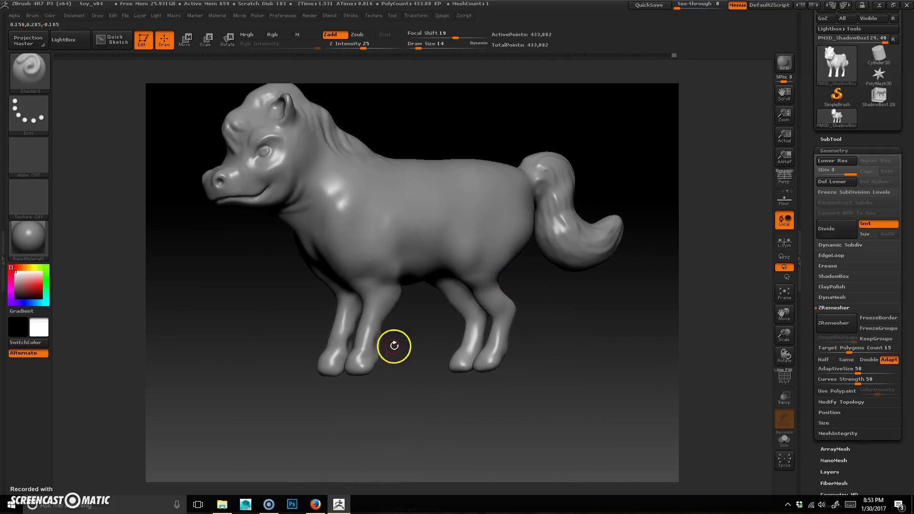
{"action": "mouse_move", "coordinate": [590, 316]}
{"action": "left_mouse_down"}
{"action": "mouse_move", "coordinate": [596, 328]}
{"action": "mouse_move", "coordinate": [606, 309]}
{"action": "left_mouse_up"}
{"action": "left_click_drag", "start_coordinate": [525, 273], "coordinate": [567, 327]}
{"action": "left_click_drag", "start_coordinate": [435, 322], "coordinate": [577, 322]}
{"action": "key", "text": "ctrl+s"}
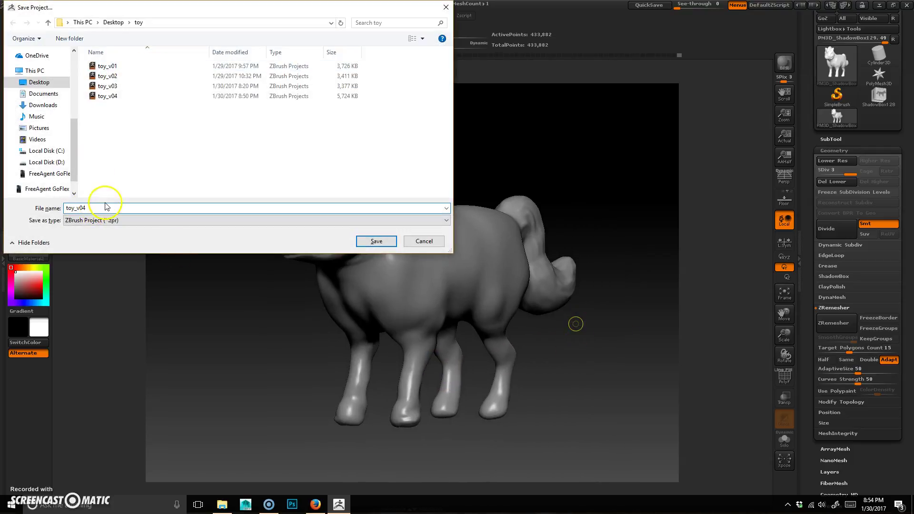
{"action": "key", "text": "BackSpace"}
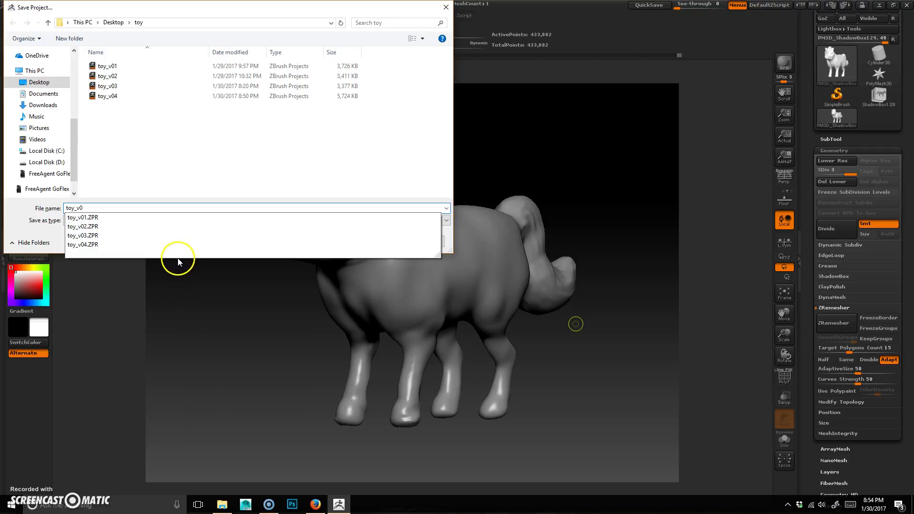
{"action": "type", "text": "5"}
{"action": "key", "text": "Return"}
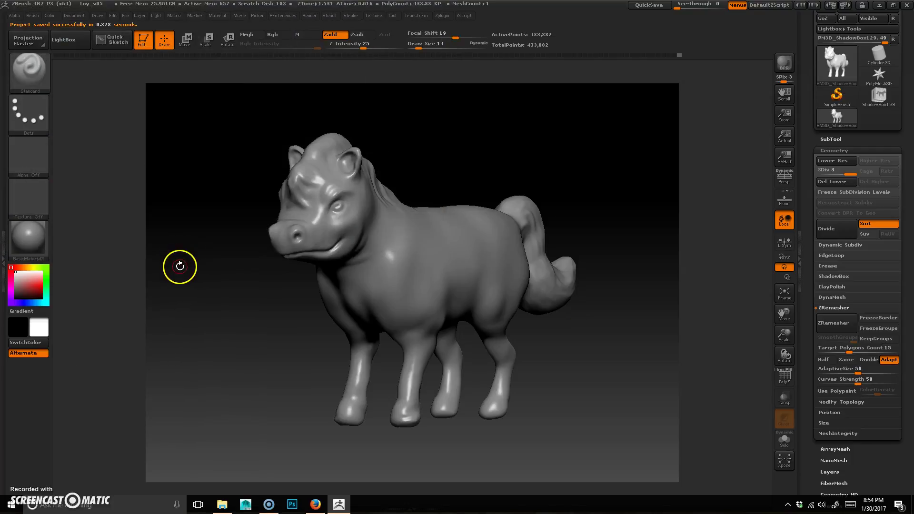